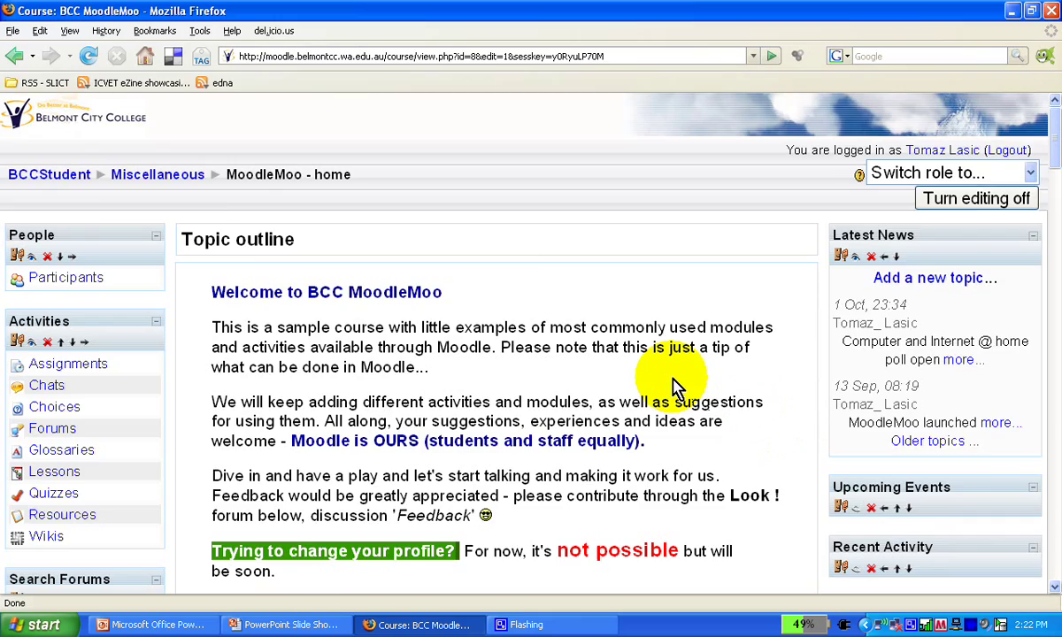
Add a Forum activity to the opening section of the course's topic outline and name it "Water use"
scroll(673, 400, down, 1)
scroll(673, 400, down, 3)
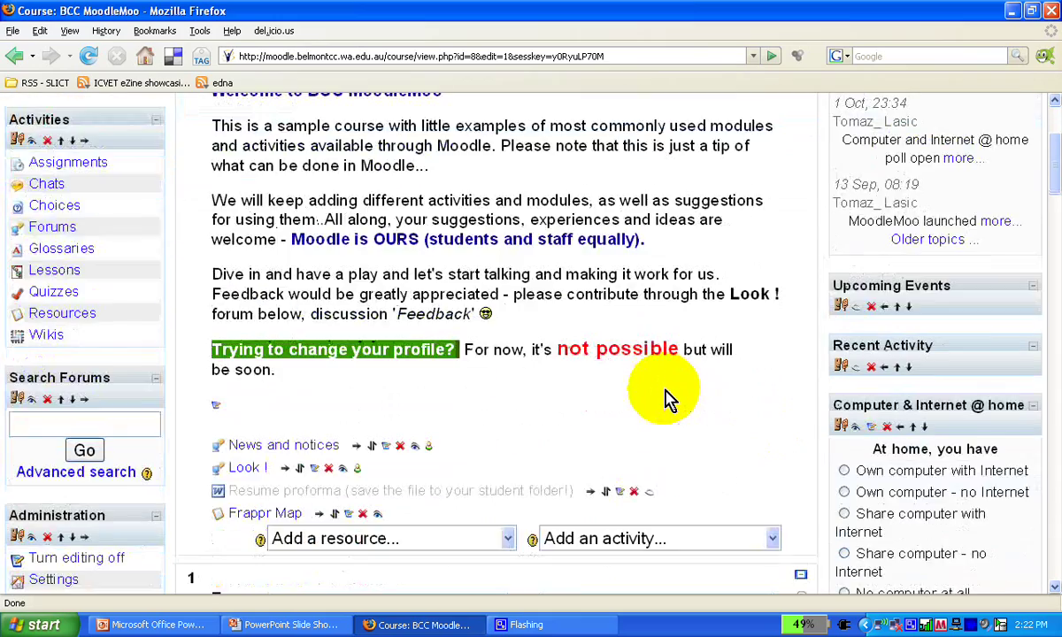
scroll(668, 399, up, 3)
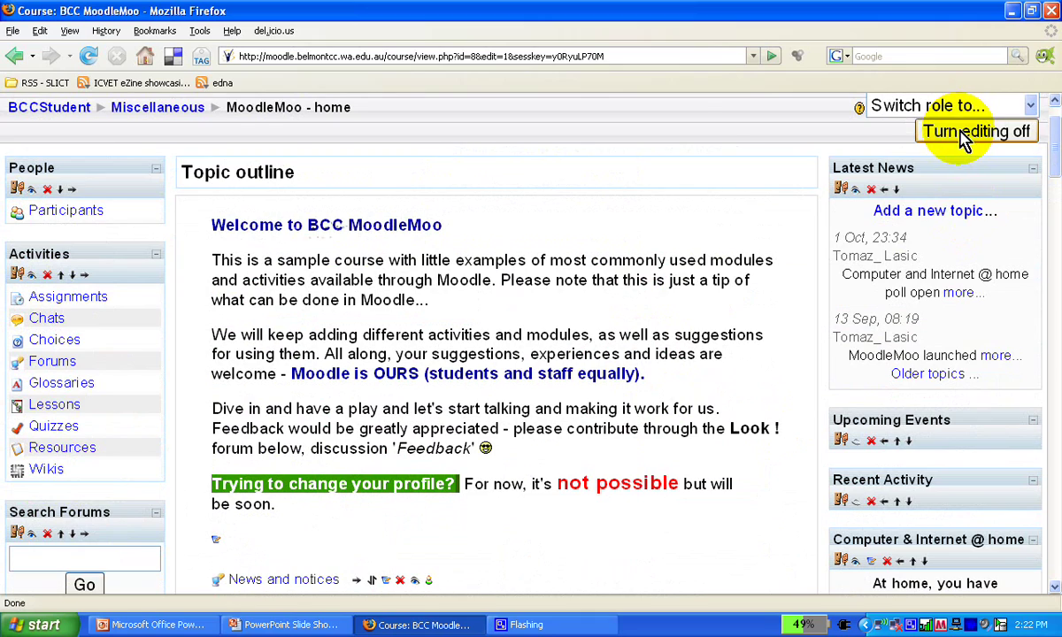
scroll(708, 304, down, 5)
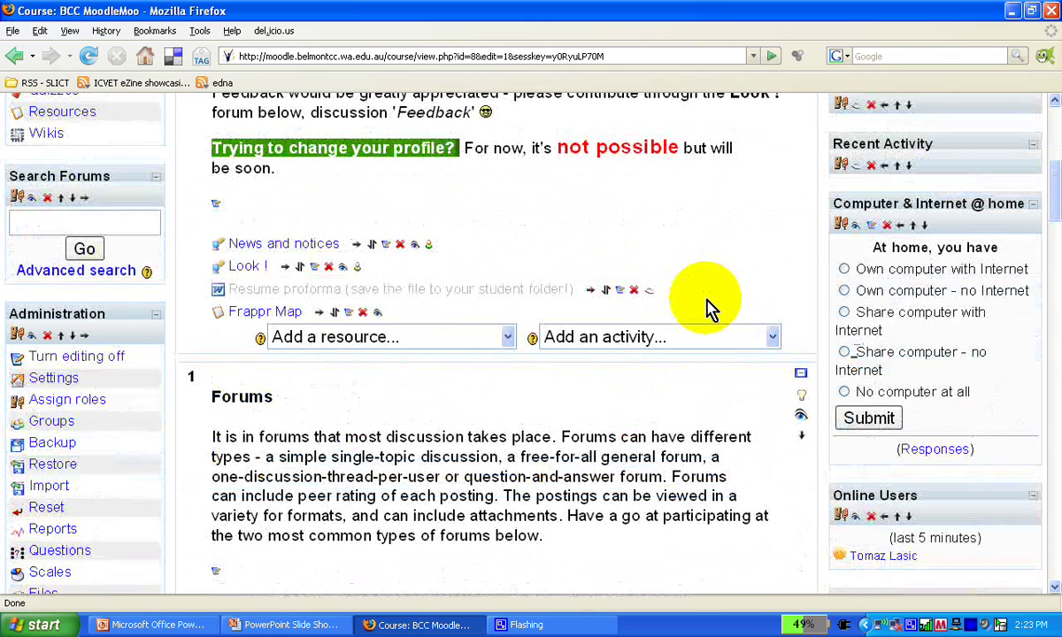
click(773, 340)
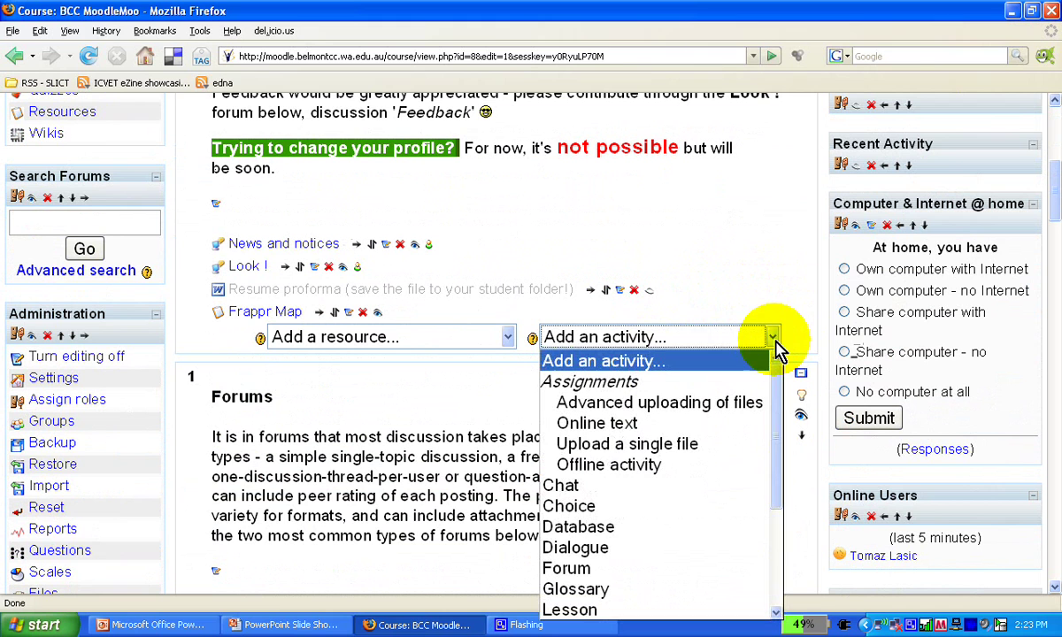
click(715, 571)
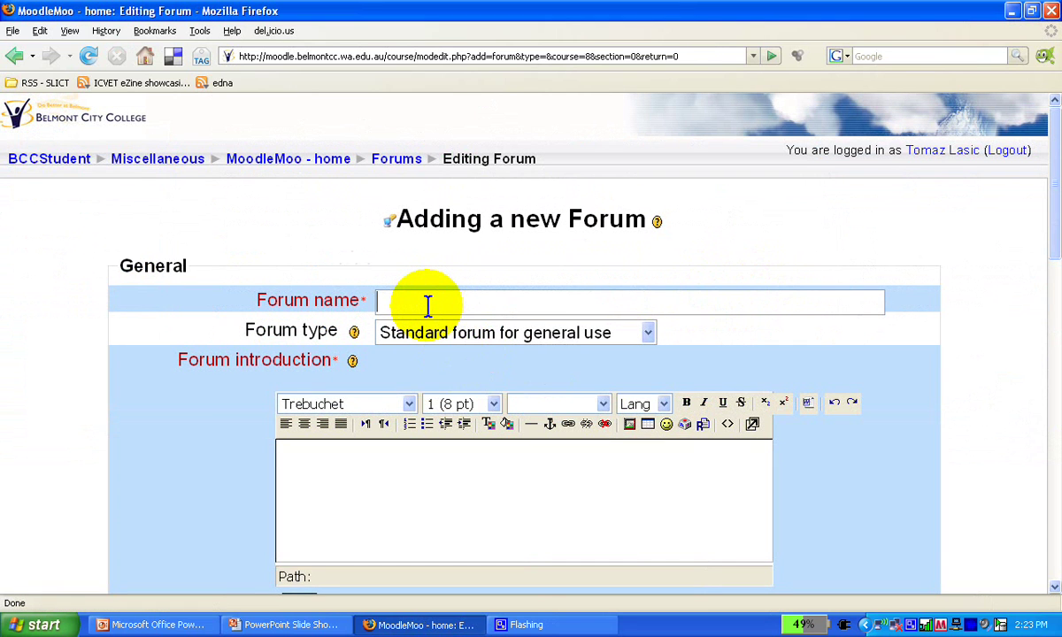
text(Wat)
text(er is)
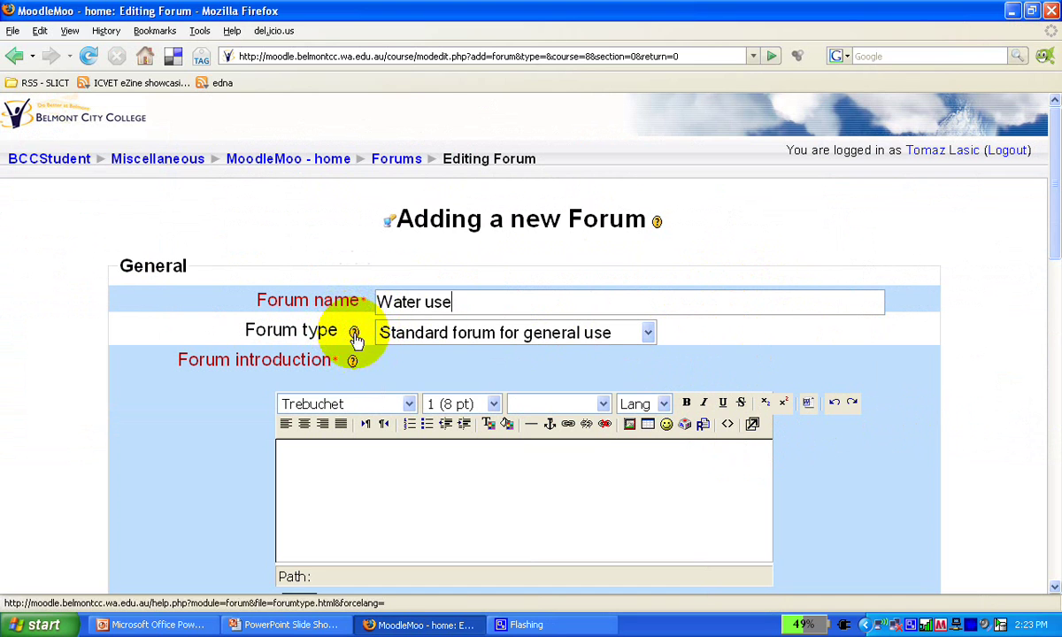
Examine the available forum types without changing the standard forum for general use
click(649, 336)
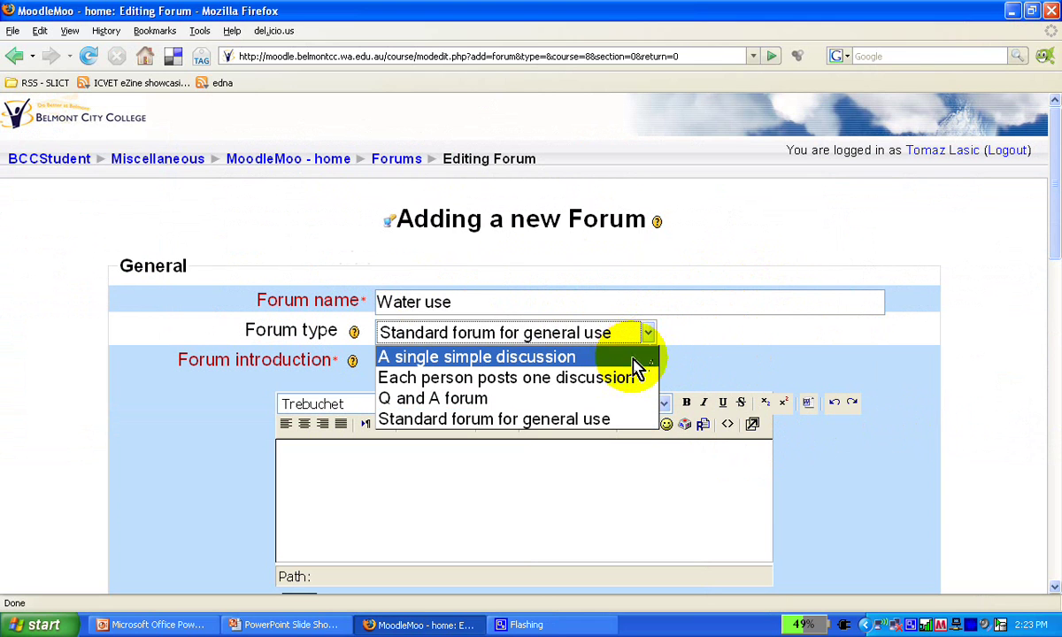
click(649, 337)
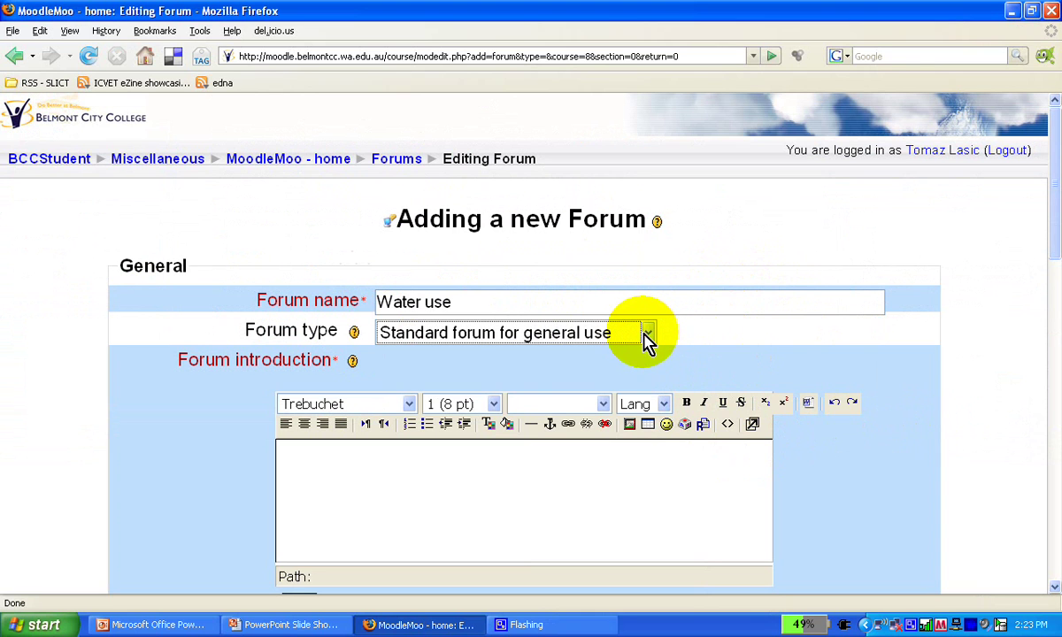
click(647, 336)
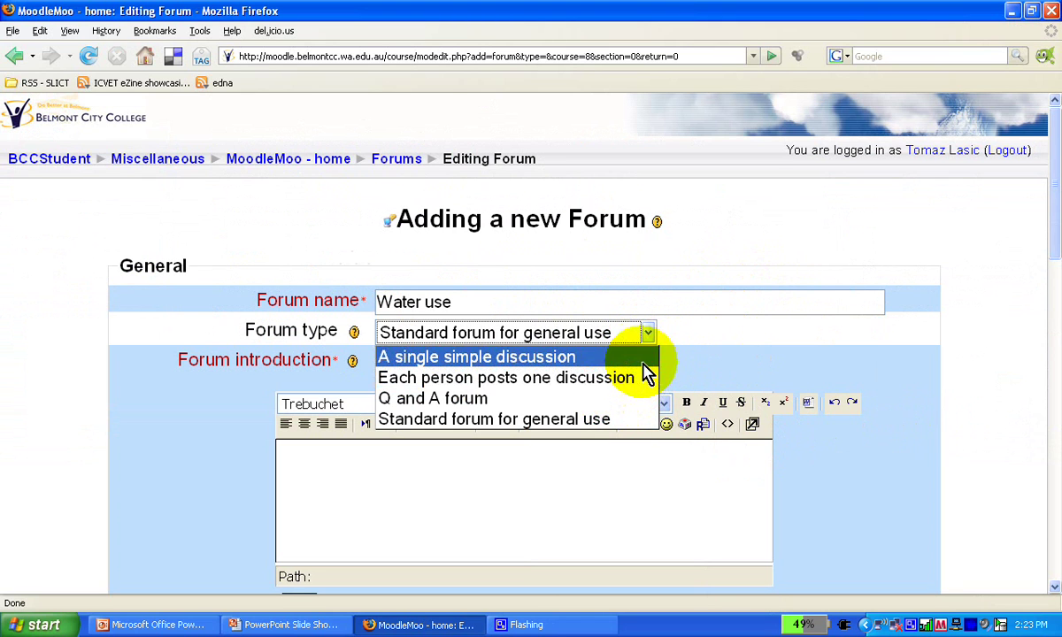
click(650, 341)
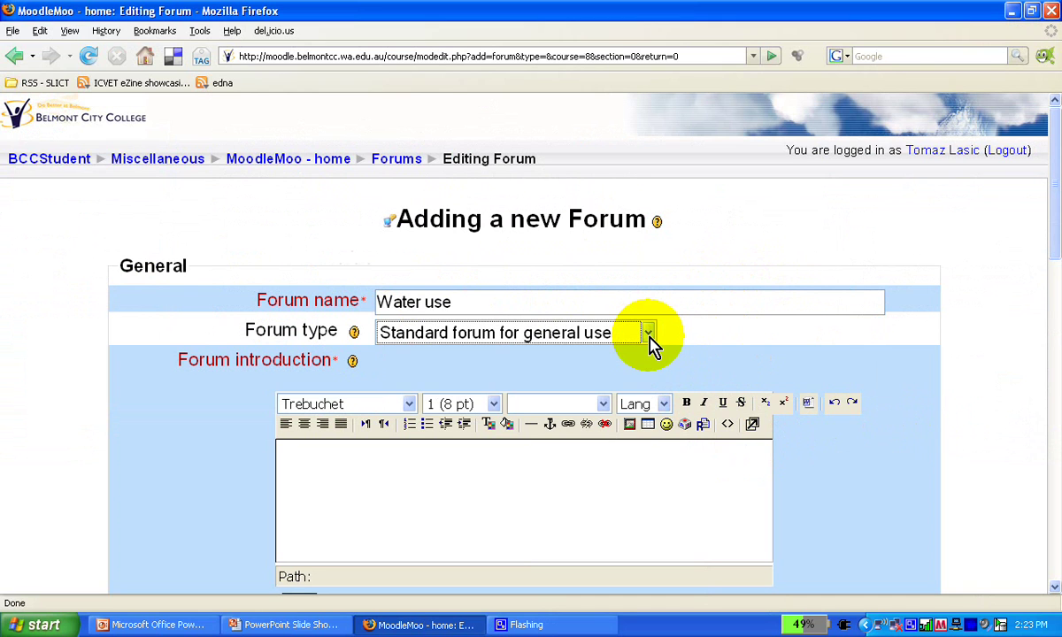
Fill in the forum introduction with "description" and, below a blank line, "Rules"
click(571, 477)
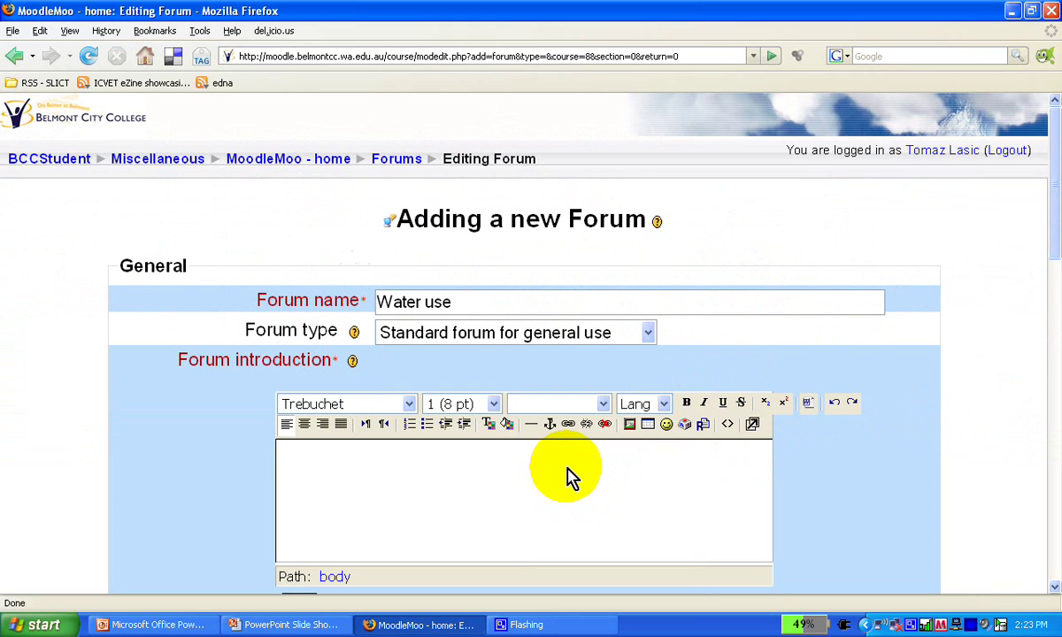
text(description)
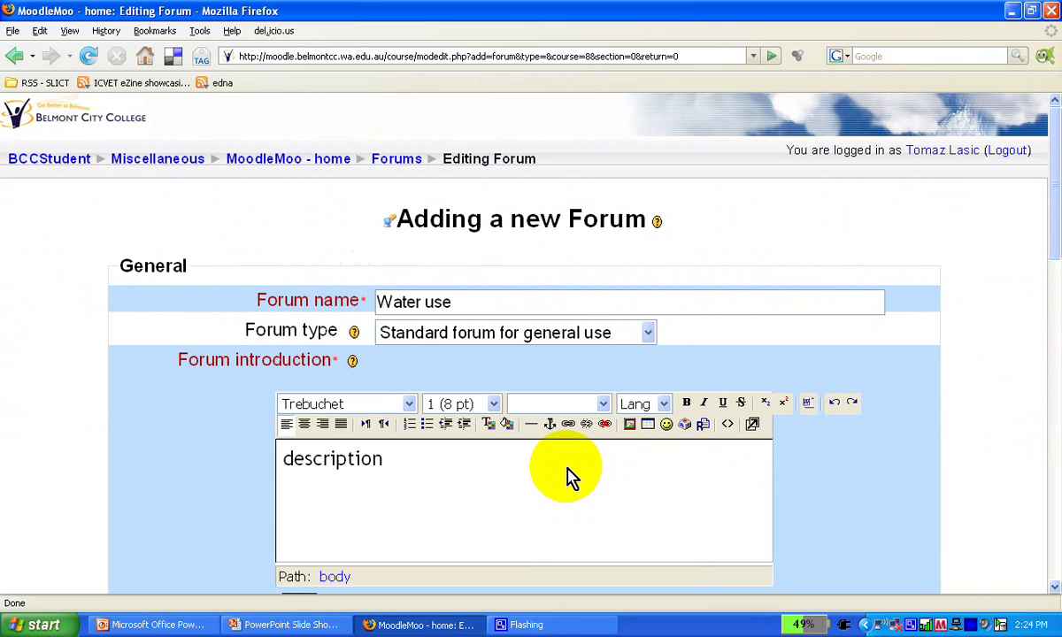
text(Rules)
Review the forum's subscription, read tracking, maximum attachment size and RSS feed options
scroll(750, 532, down, 3)
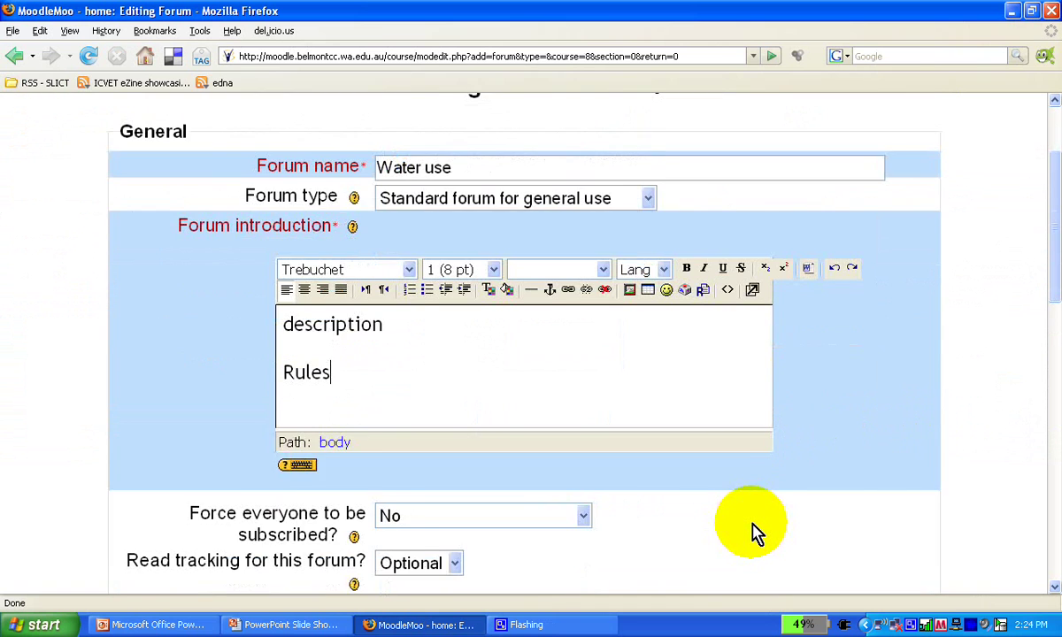
scroll(748, 532, down, 1)
scroll(748, 531, down, 1)
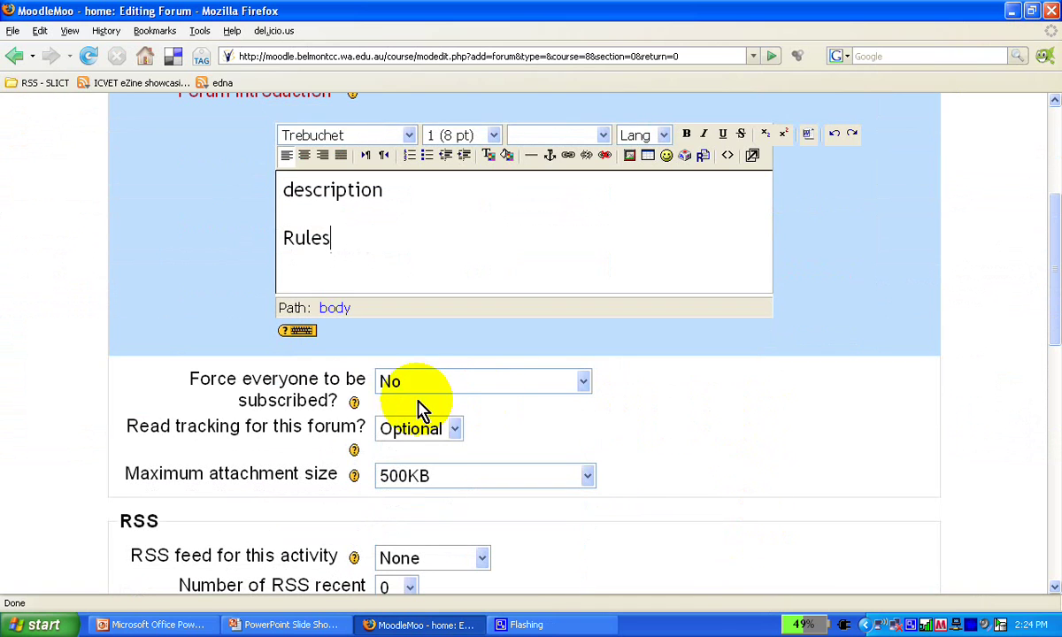
scroll(779, 423, down, 2)
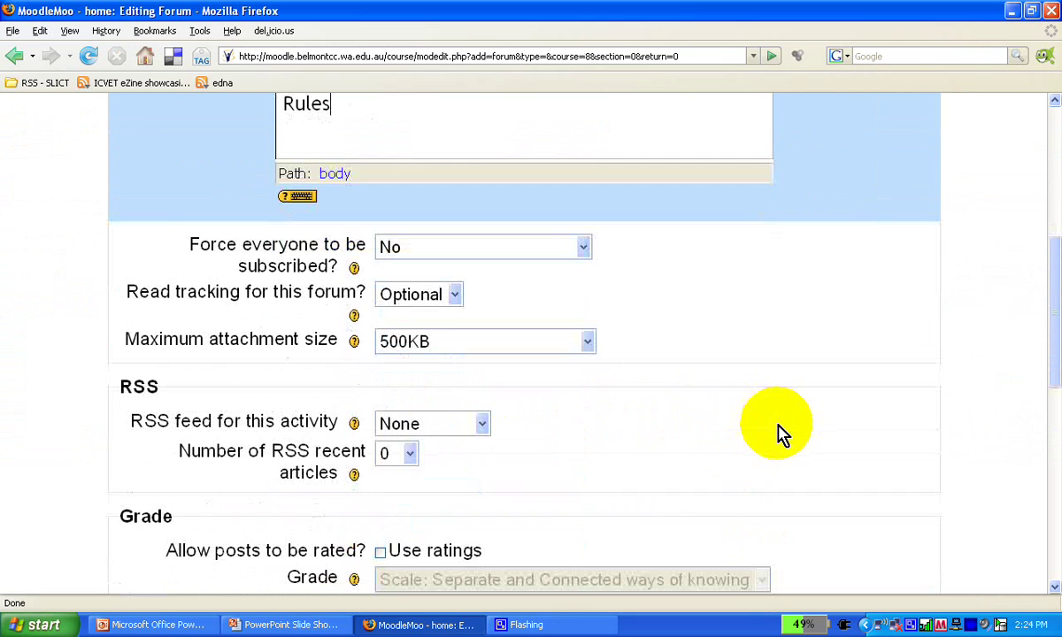
click(589, 345)
click(588, 346)
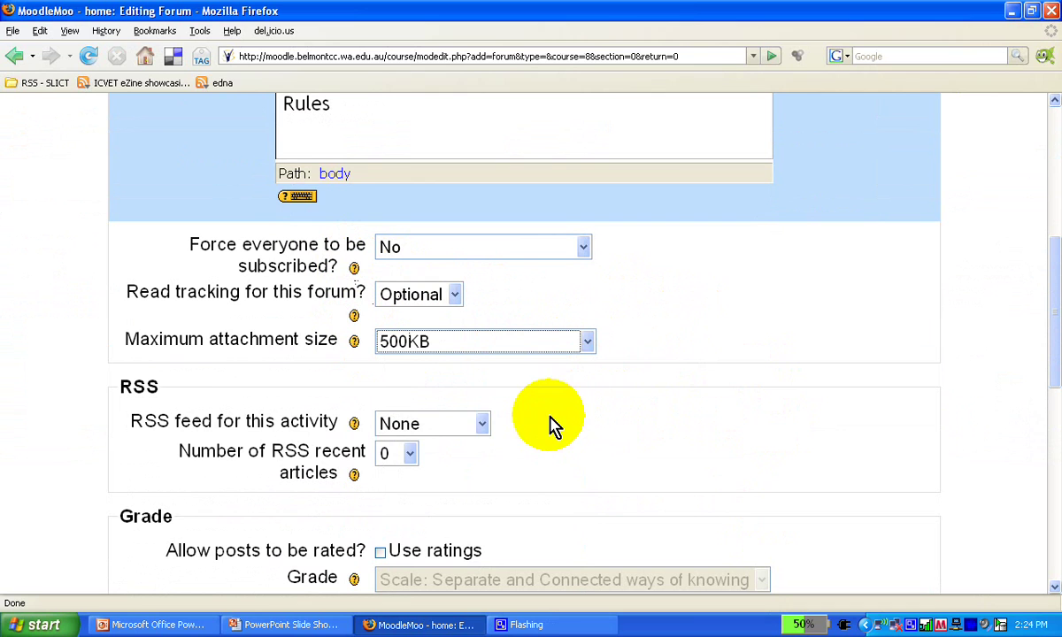
click(483, 425)
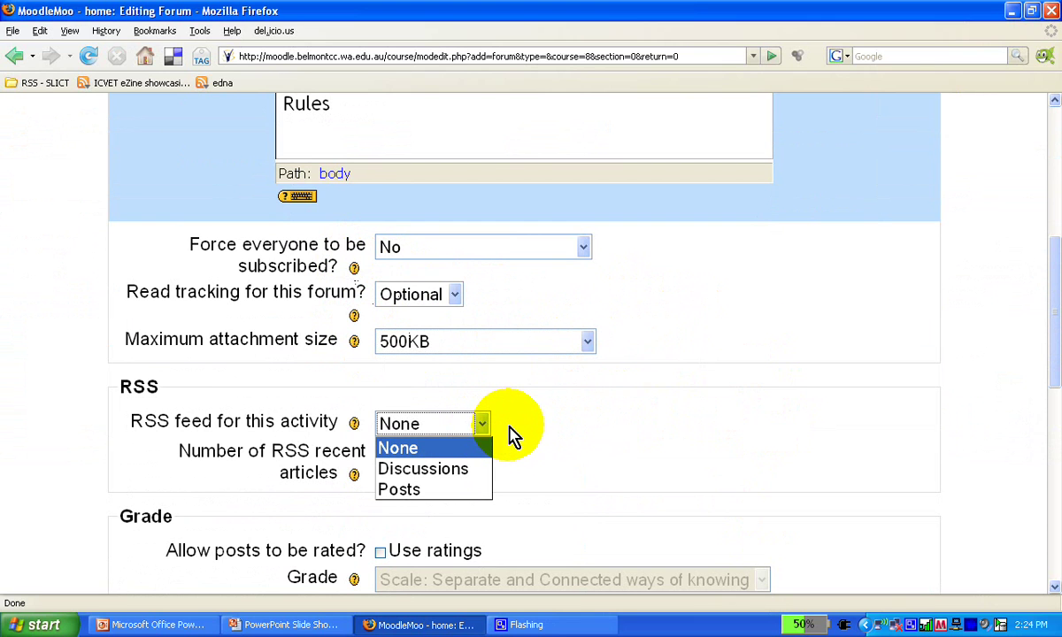
click(507, 435)
click(489, 426)
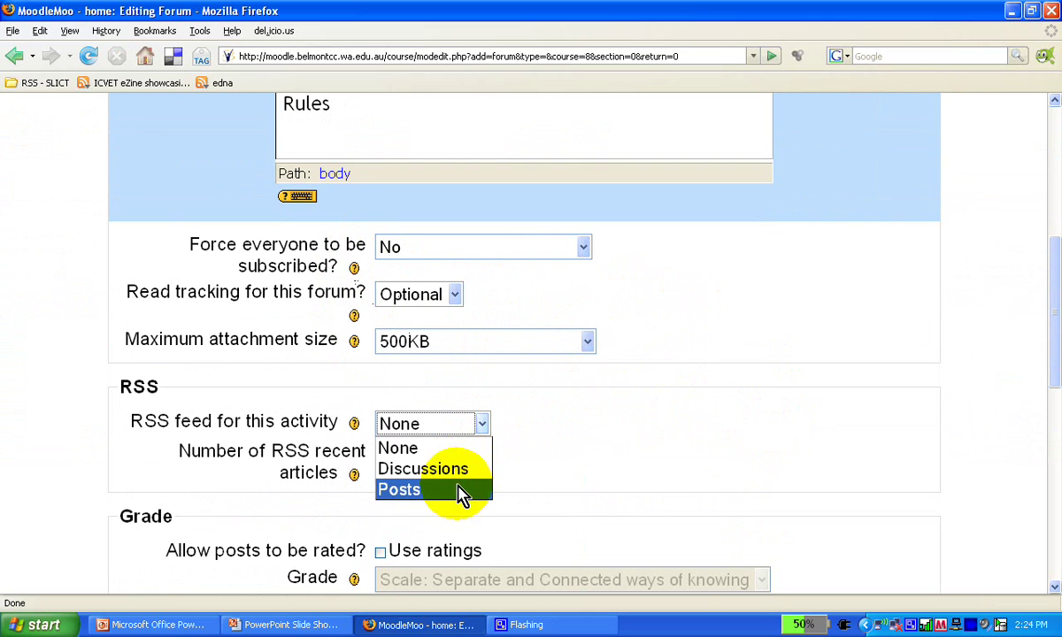
click(486, 429)
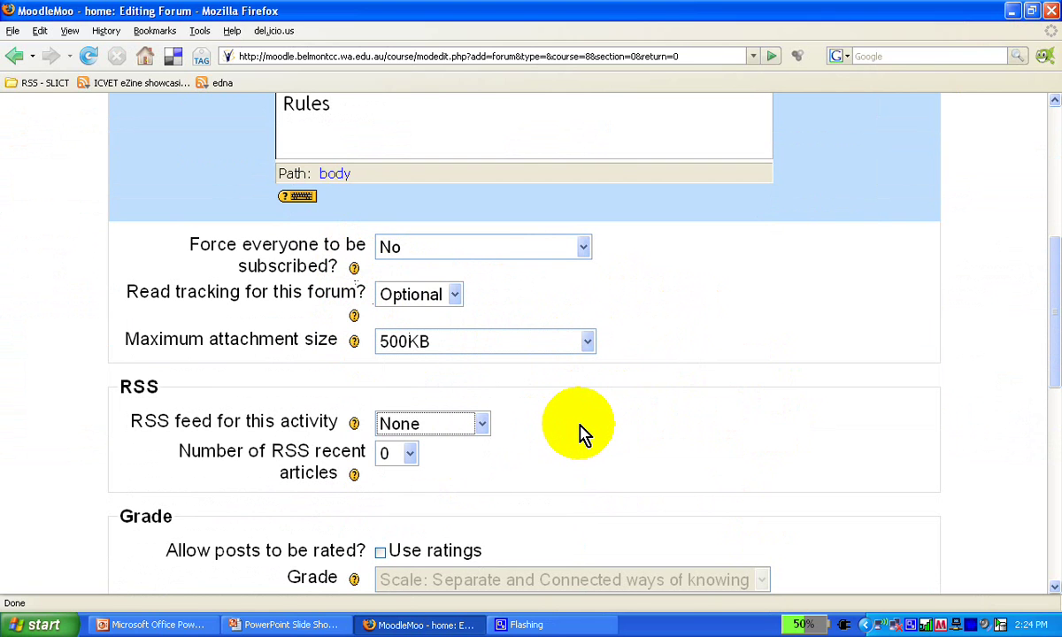
Allow forum posts to be rated and set the grade to the Simple evaluation scale
scroll(580, 433, down, 5)
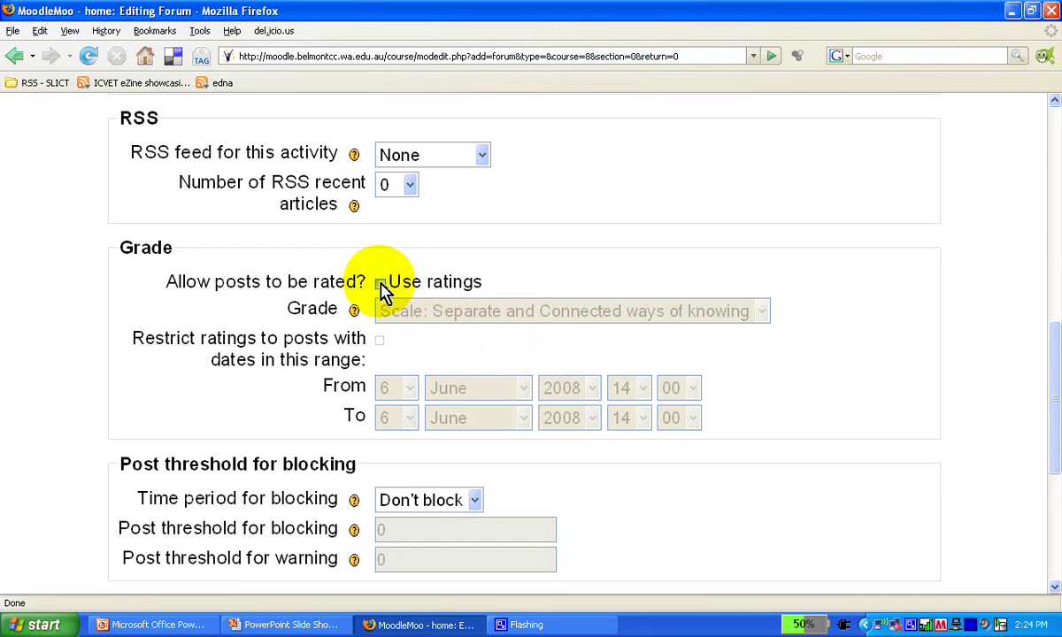
click(379, 284)
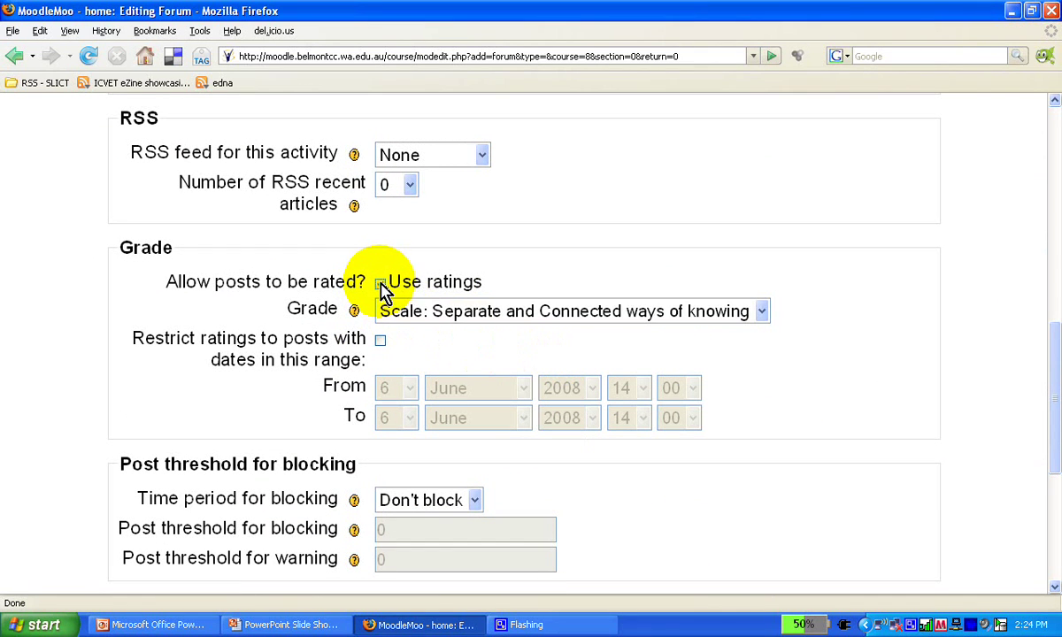
click(764, 312)
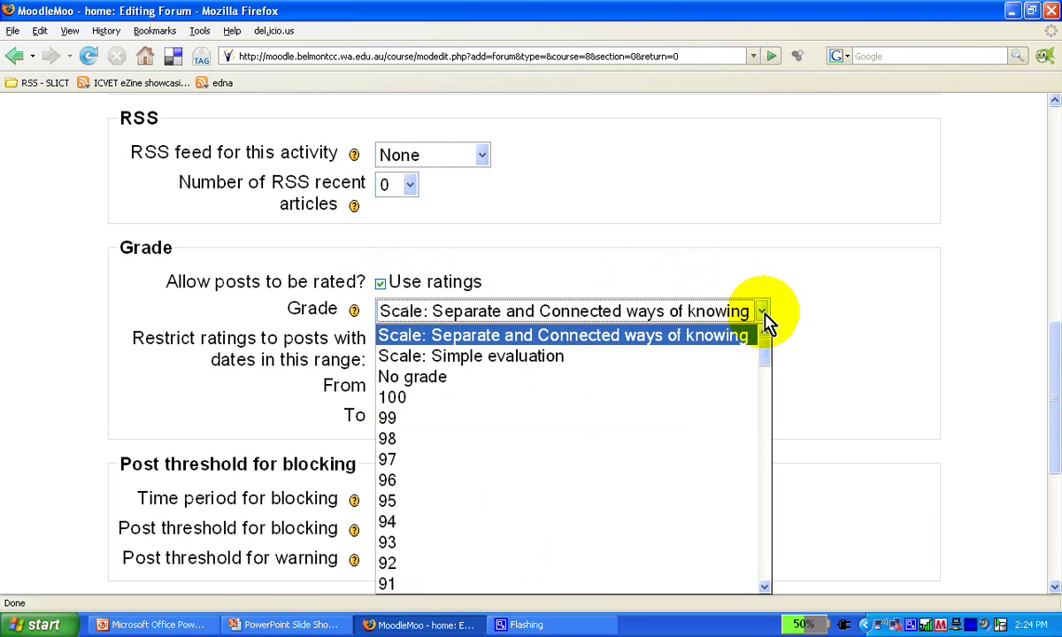
click(547, 367)
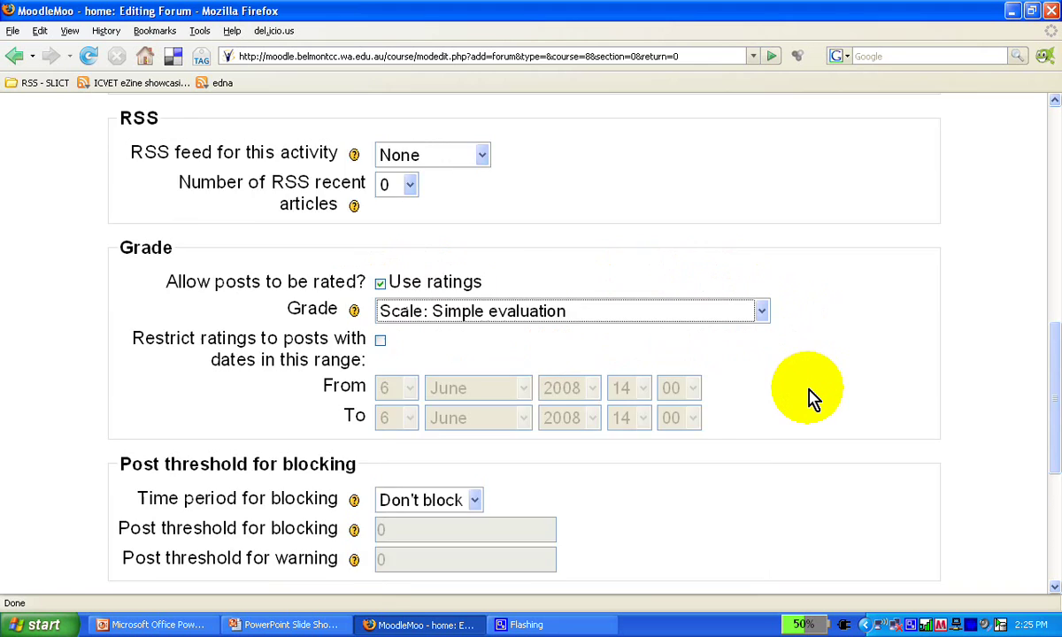
Check the group mode options, keep No groups, and save the forum so that it is displayed
scroll(807, 399, down, 5)
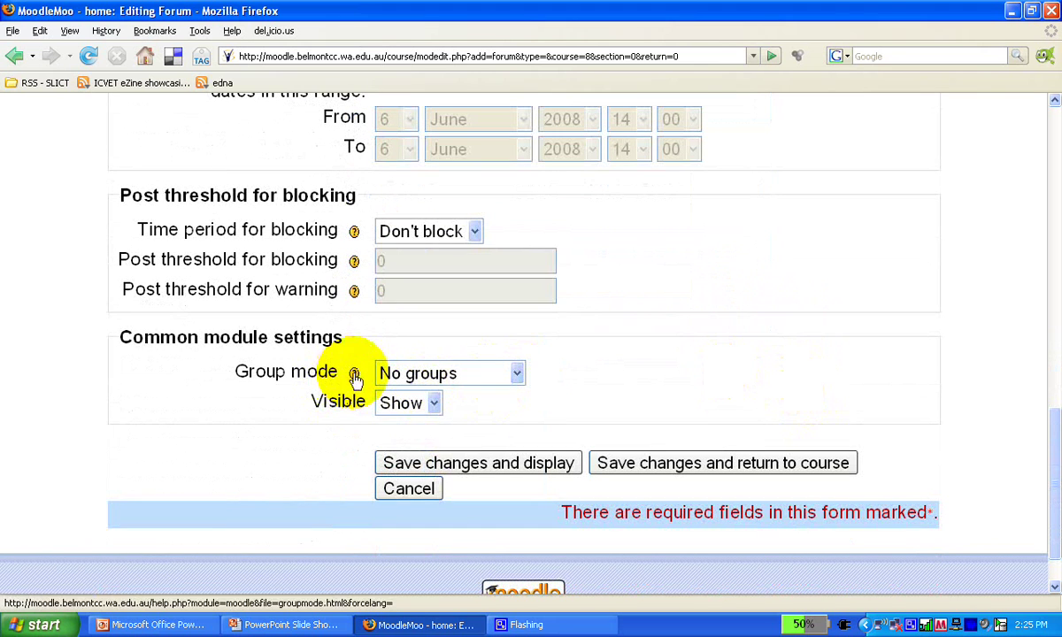
click(518, 376)
click(520, 379)
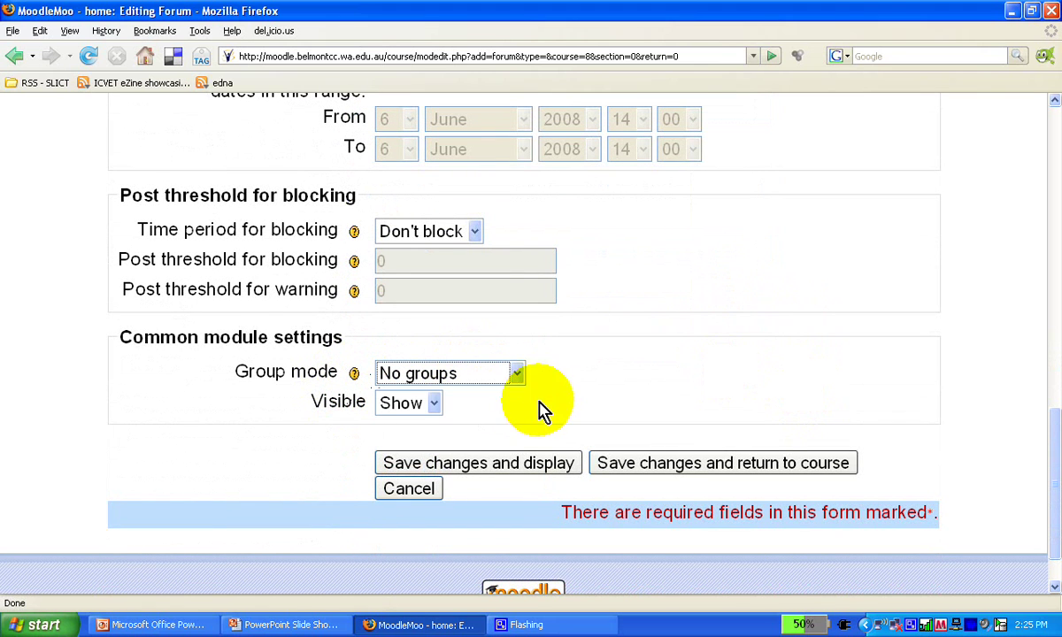
click(515, 466)
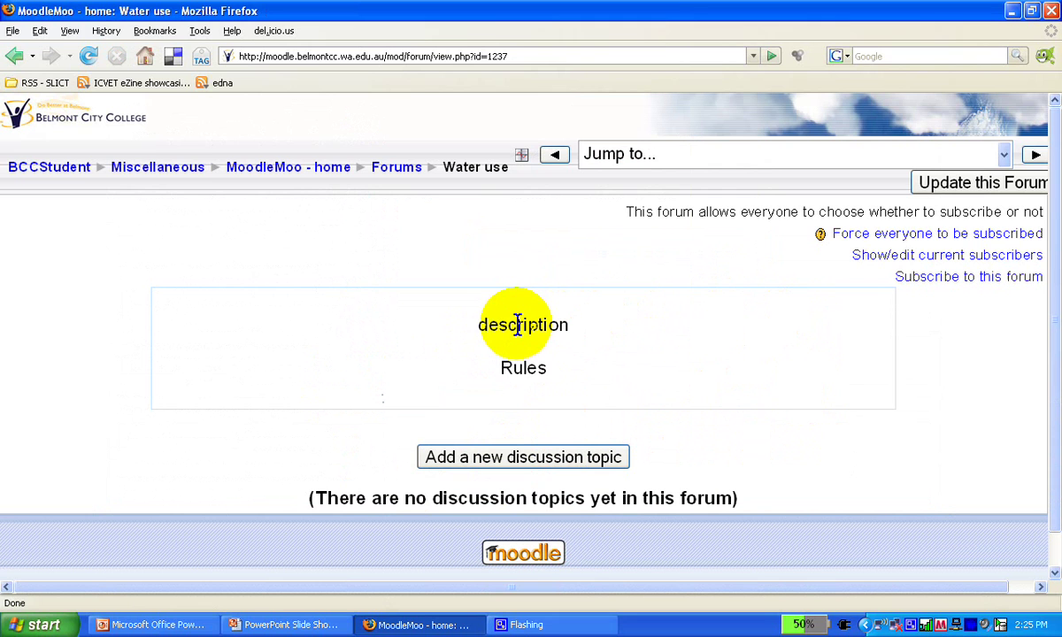
Highlight the description and Rules lines in the displayed forum introduction
drag(518, 325, 480, 325)
double_click(481, 325)
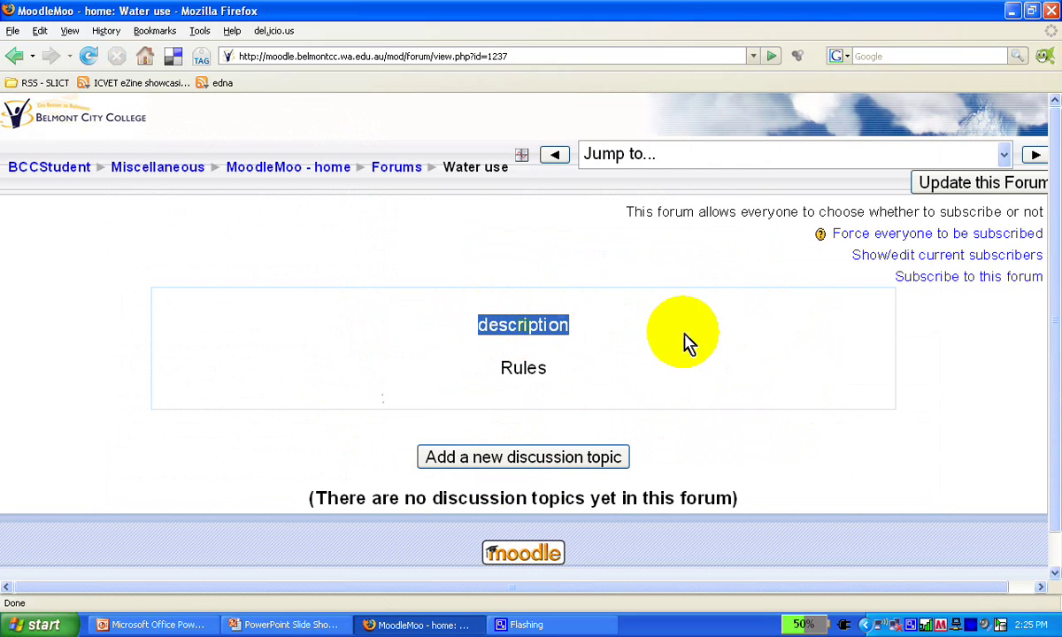
drag(567, 375, 495, 376)
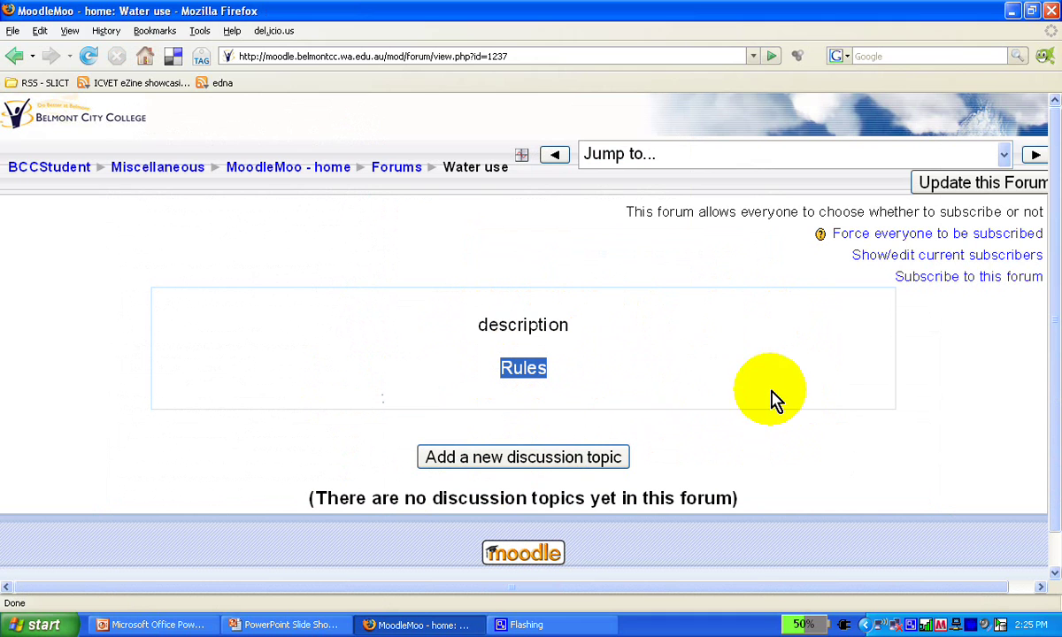
Start a new discussion topic in the Water use forum with the subject "Solutions to water shortage"
click(545, 459)
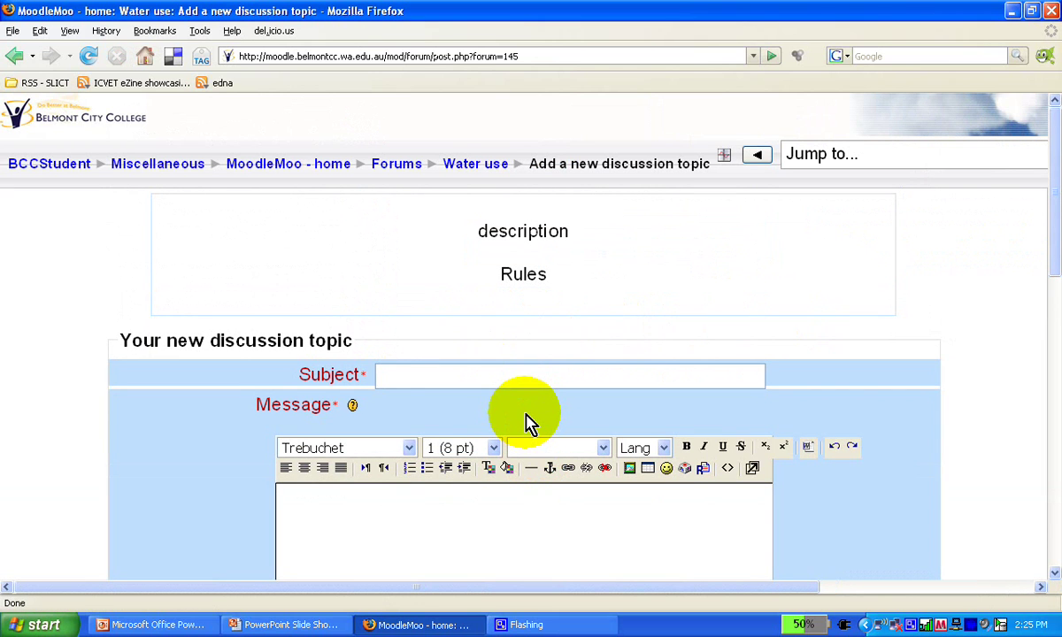
text(SOIt)
key(BackSpace)
key(BackSpace)
key(BackSpace)
text(olutions )
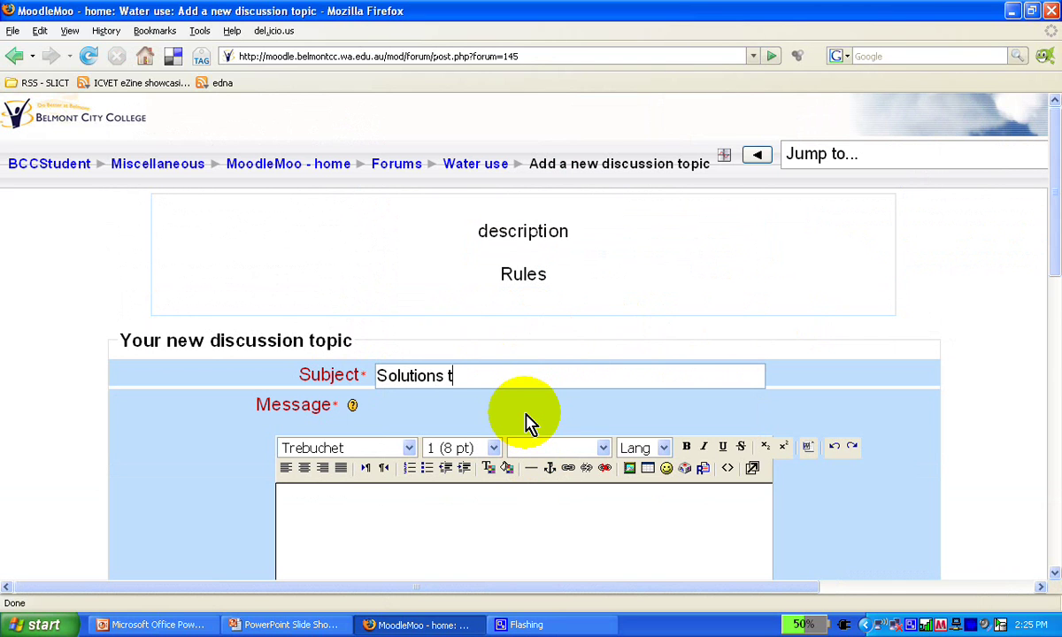
text(to water shortage)
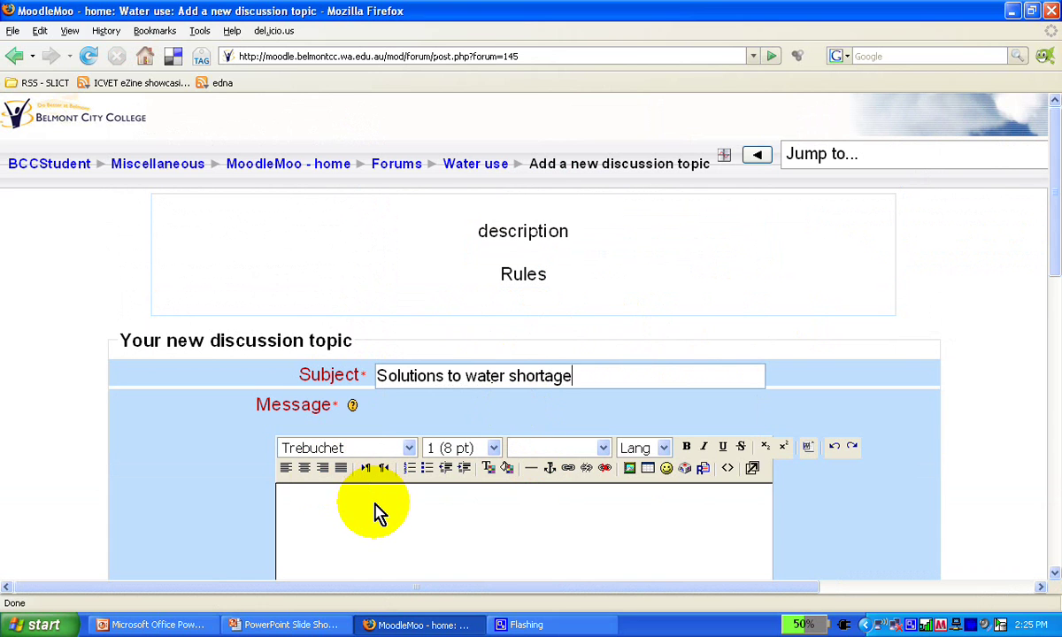
Write the topic's message "What can we do to improve water supply in our city?"
click(375, 509)
scroll(553, 525, down, 4)
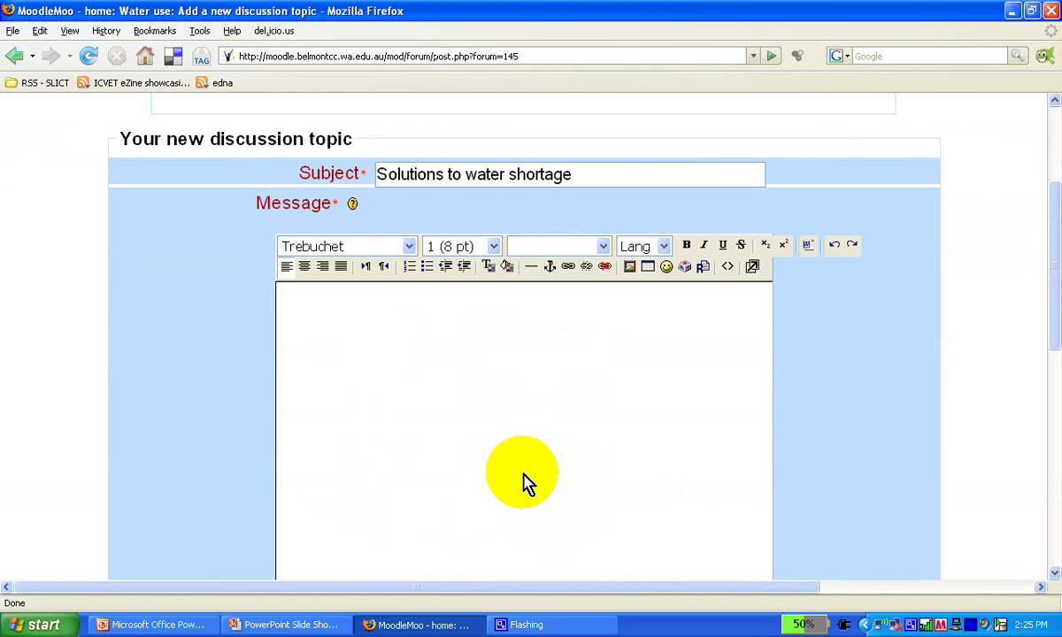
scroll(460, 513, up, 4)
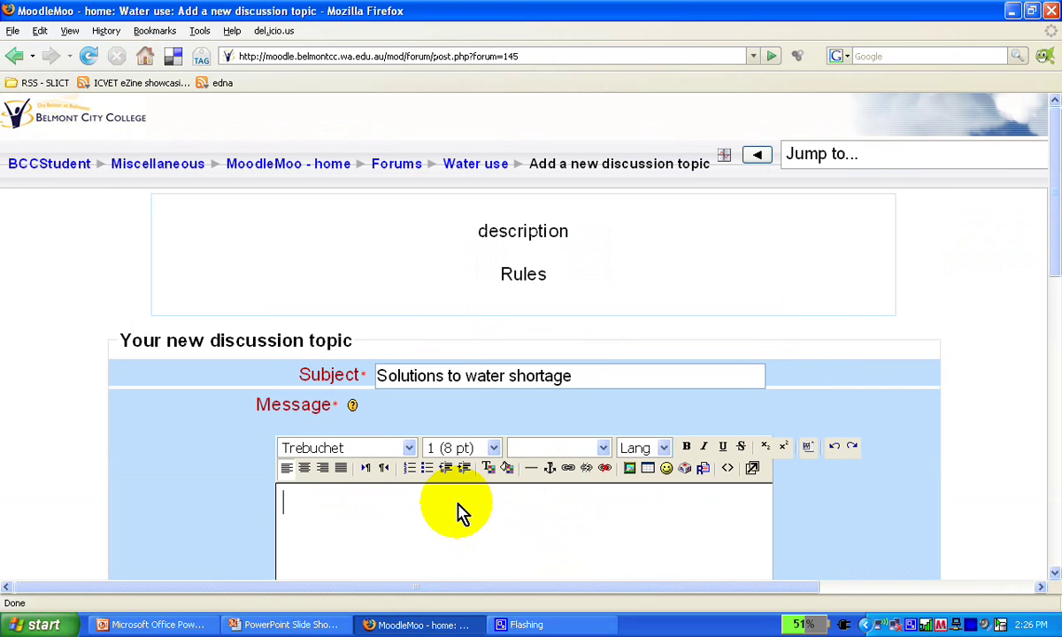
text(What can we )
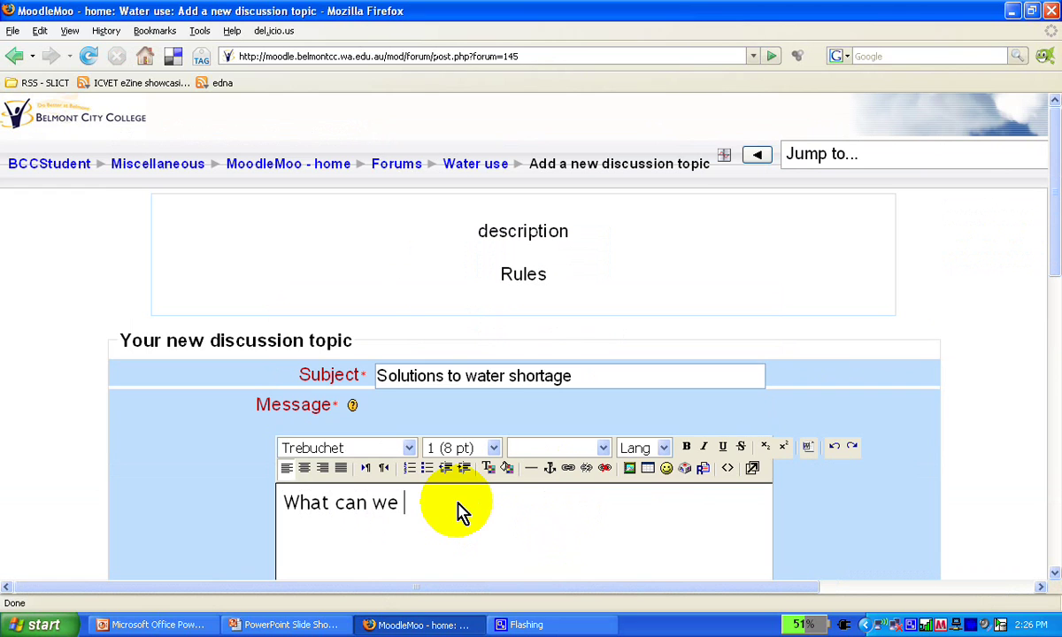
text(do to improve water supply in our city?)
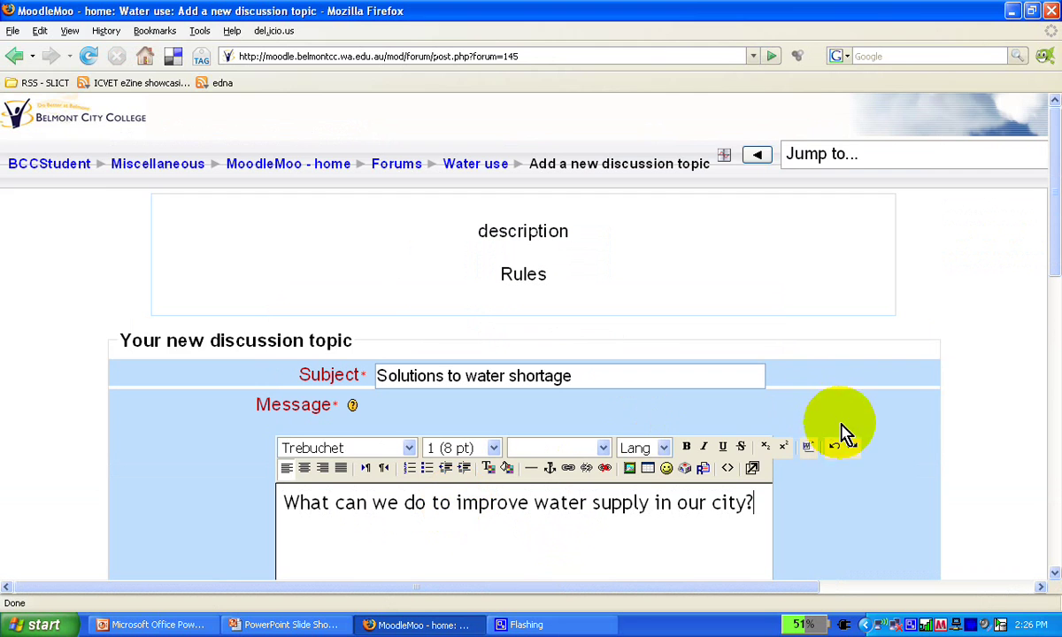
Check the subscription options, keep Send me email copies of posts to this forum, and post the new topic to the forum
scroll(841, 438, down, 7)
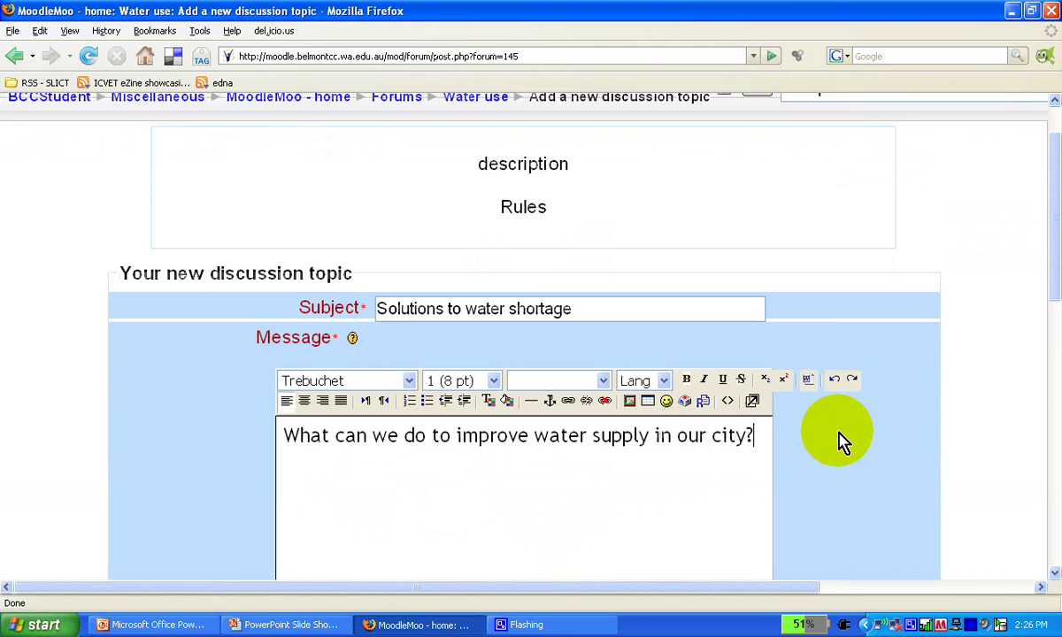
scroll(841, 447, down, 10)
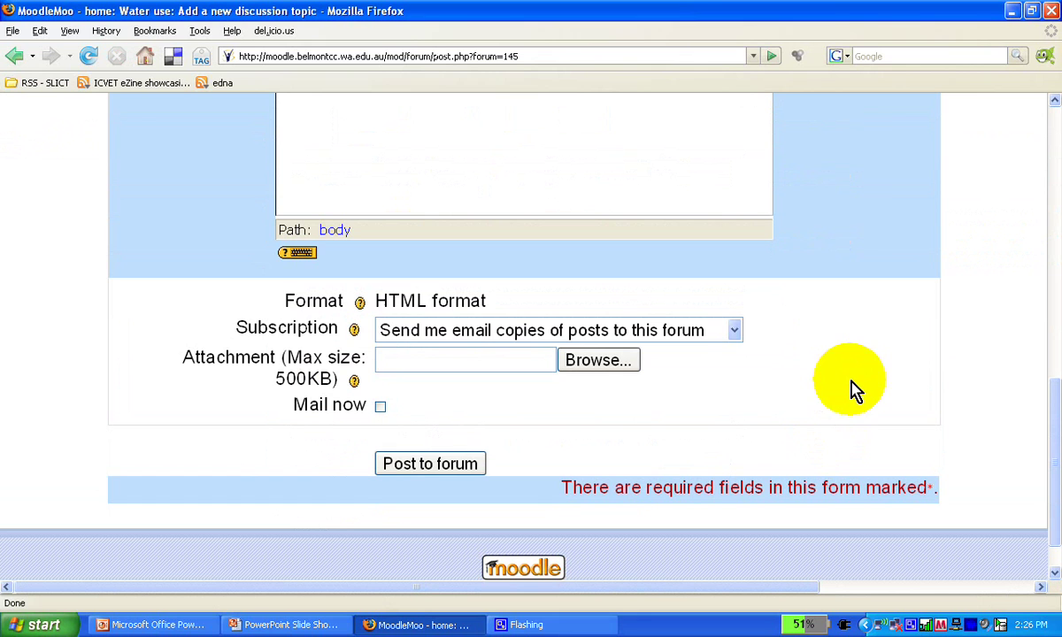
click(736, 335)
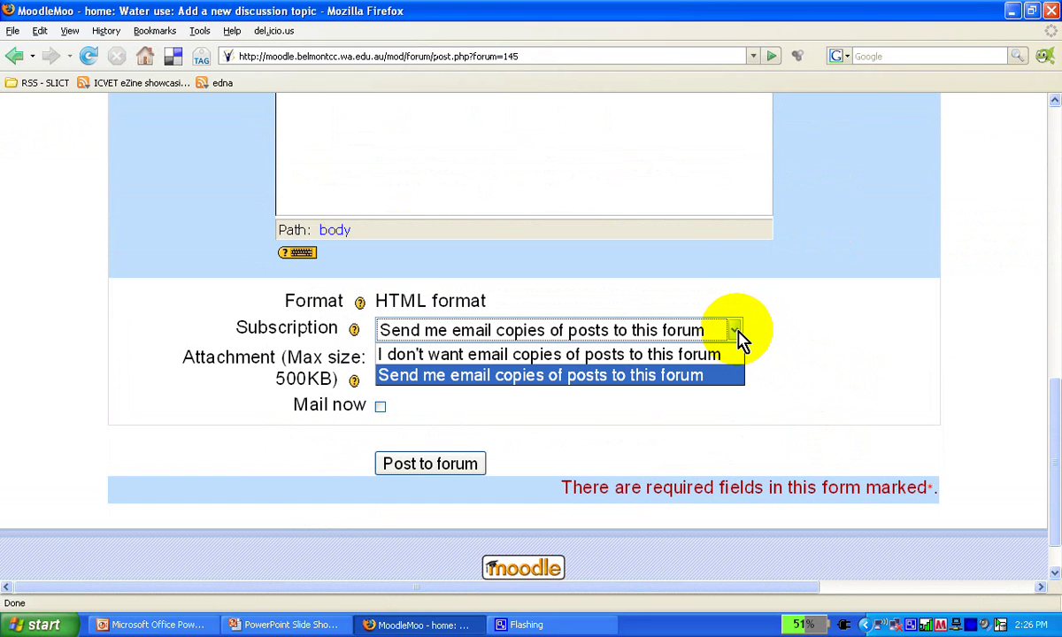
click(740, 334)
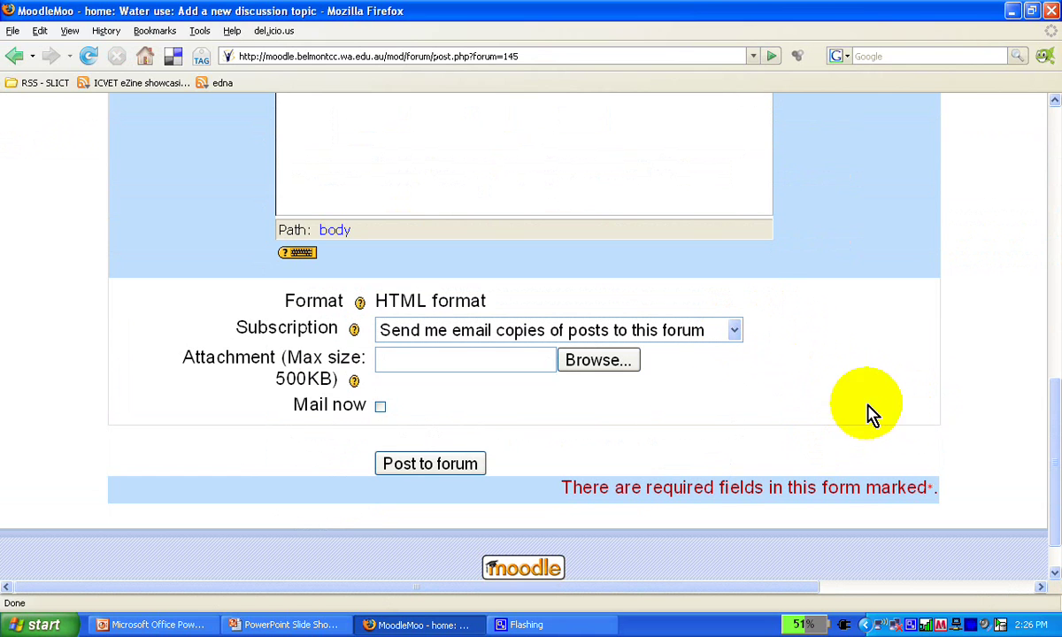
click(474, 466)
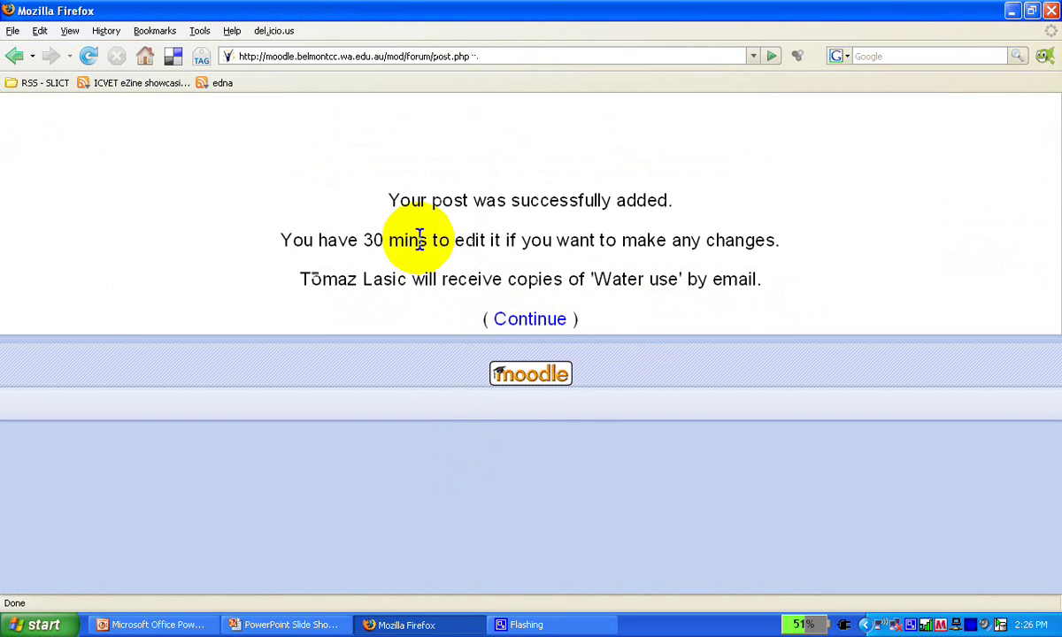
Return to the Water use forum and open the posted discussion "Solutions to water shortage"
click(559, 318)
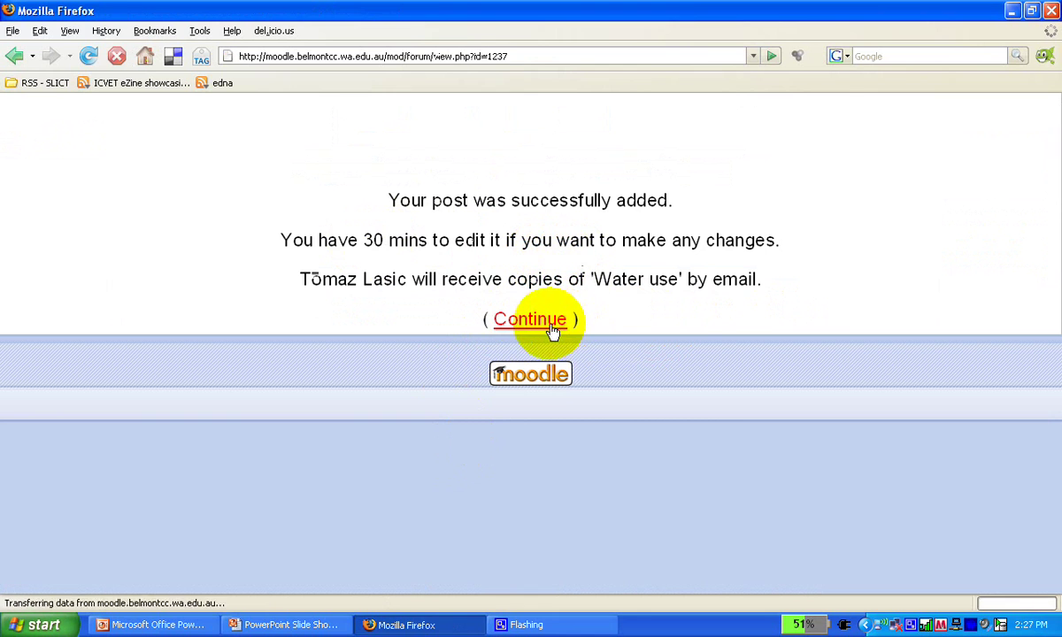
scroll(807, 379, down, 2)
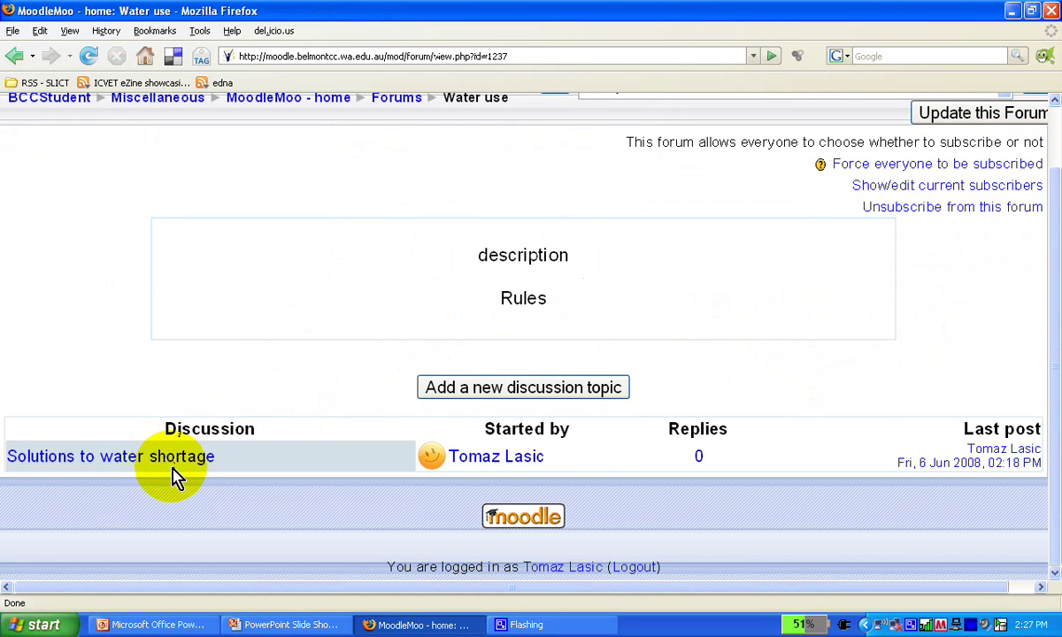
click(209, 460)
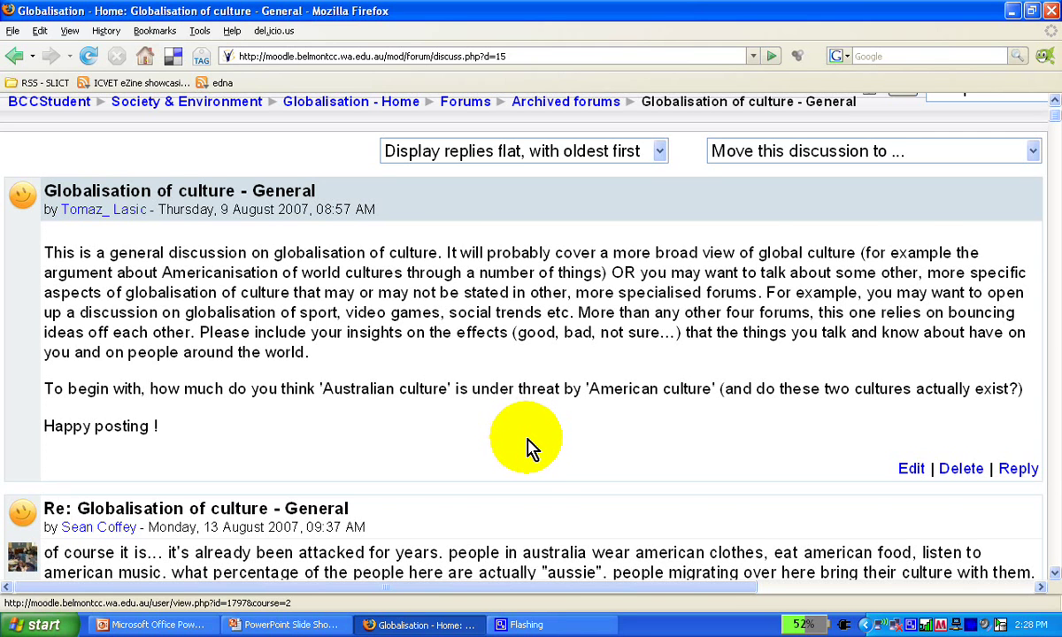
Read through the Globalisation of culture - General replies shown oldest first, and highlight the posting dates of two consecutive replies
scroll(527, 447, down, 1)
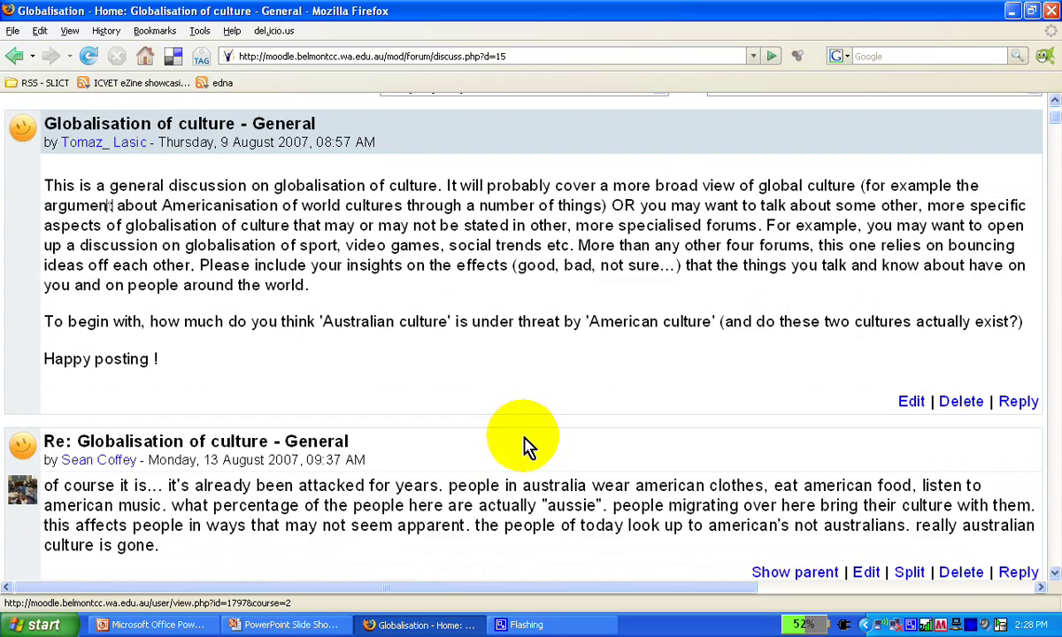
scroll(527, 447, down, 1)
scroll(524, 440, down, 1)
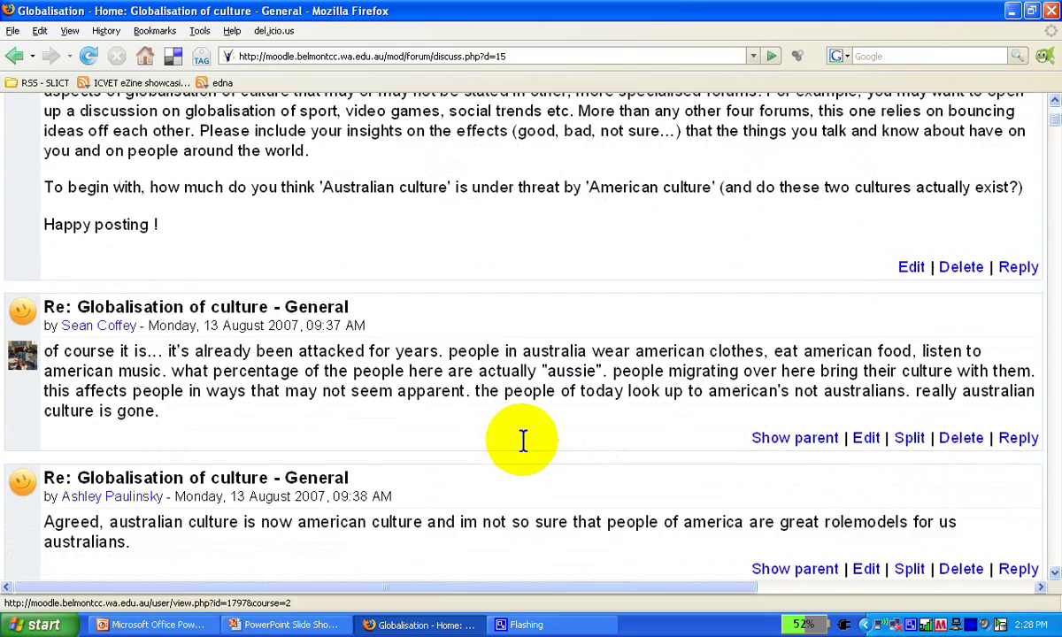
scroll(524, 440, up, 3)
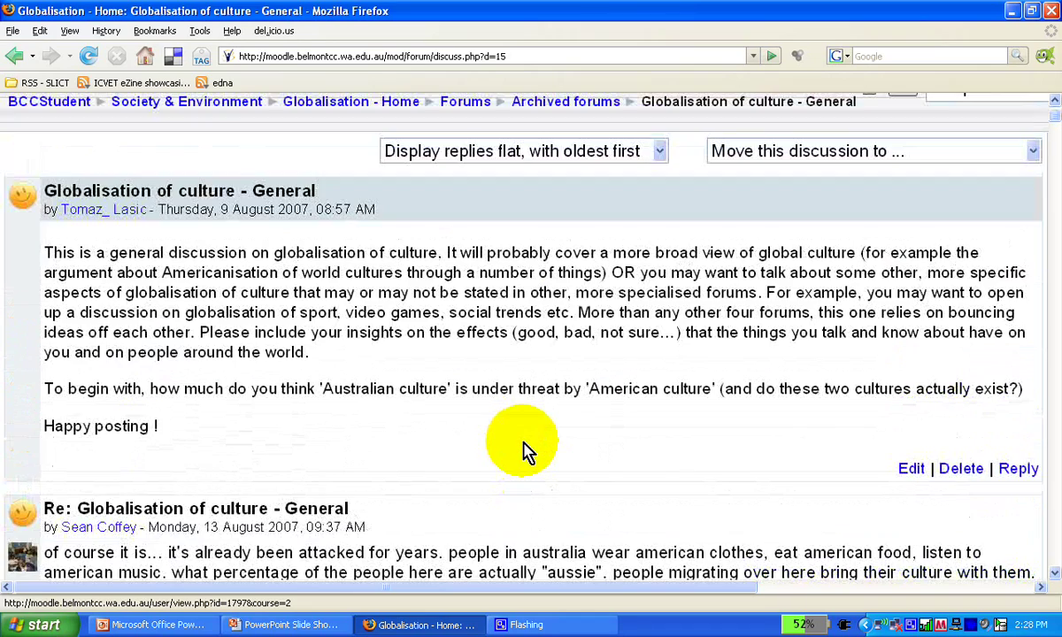
scroll(523, 443, up, 1)
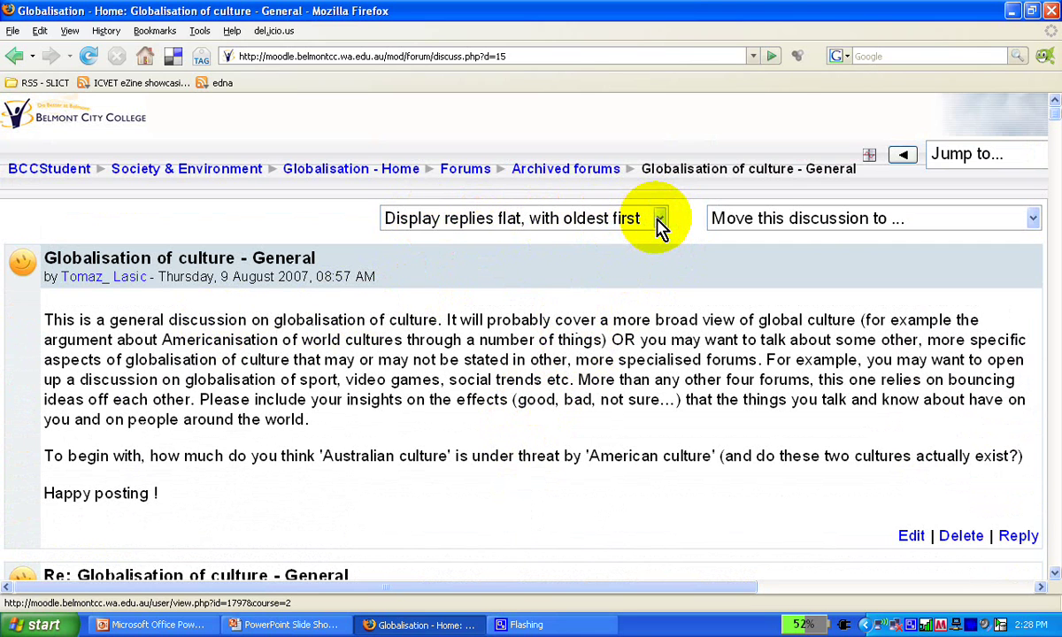
scroll(605, 382, down, 15)
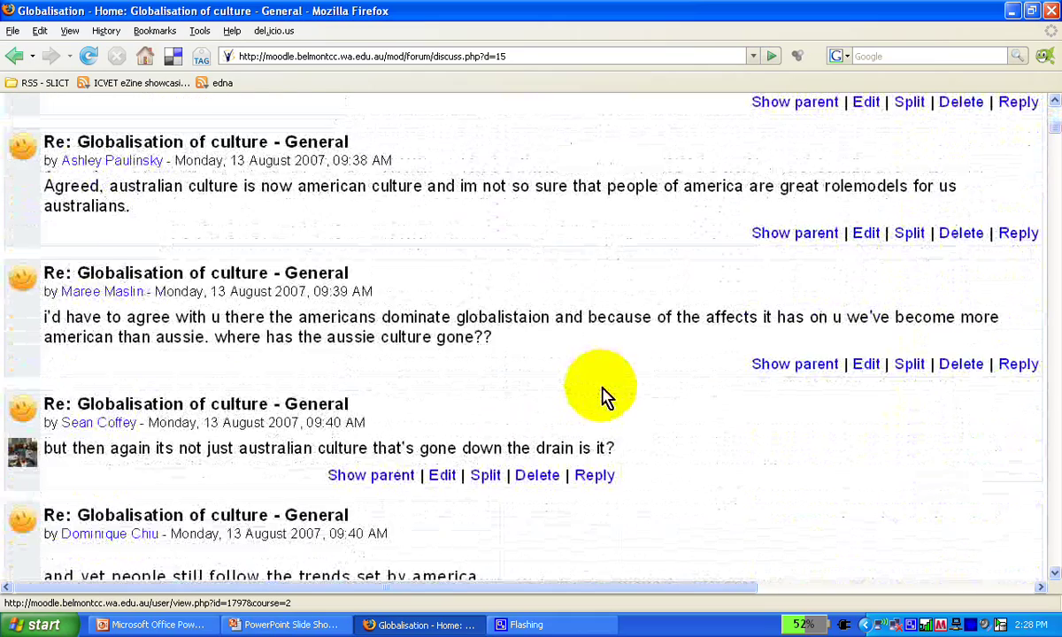
scroll(605, 395, down, 5)
scroll(602, 395, down, 8)
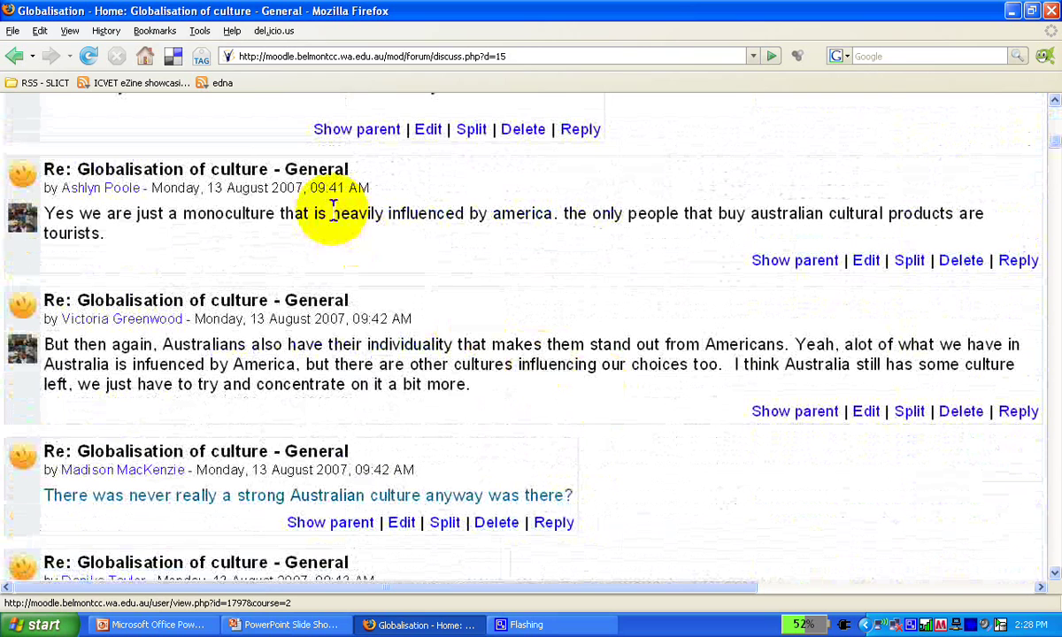
drag(217, 188, 344, 188)
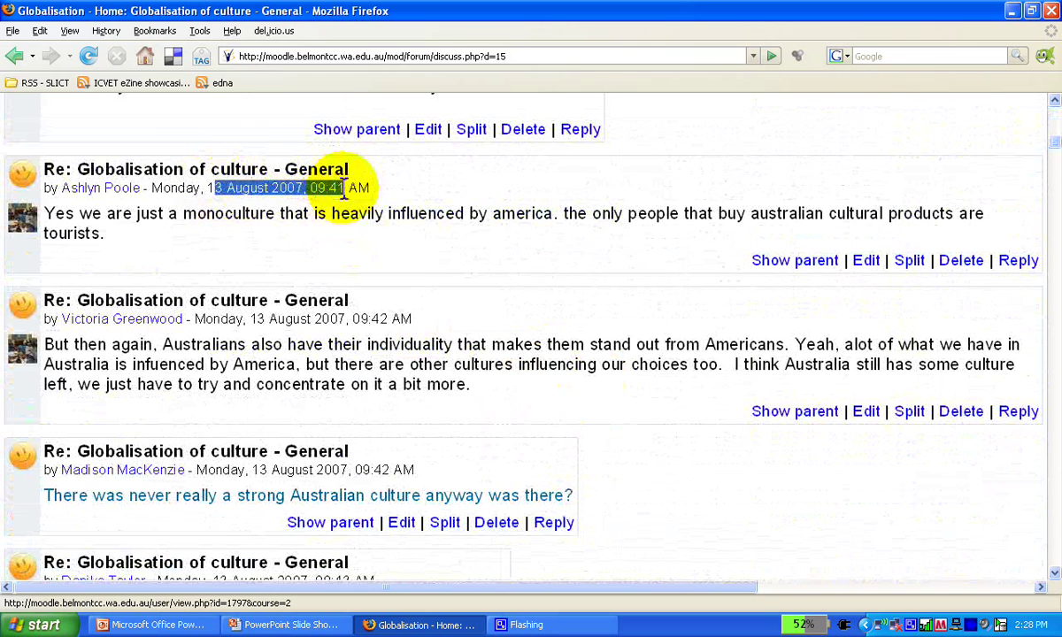
drag(235, 317, 392, 320)
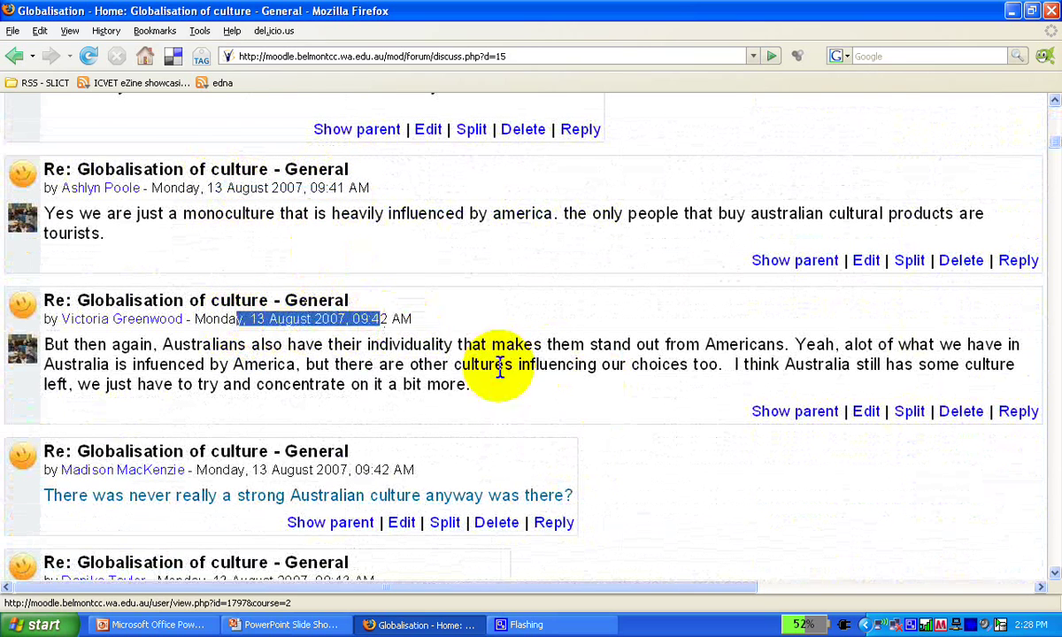
Display the discussion's replies flat with newest first and look at the most recent replies below the opening post
scroll(496, 380, up, 9)
scroll(500, 387, up, 10)
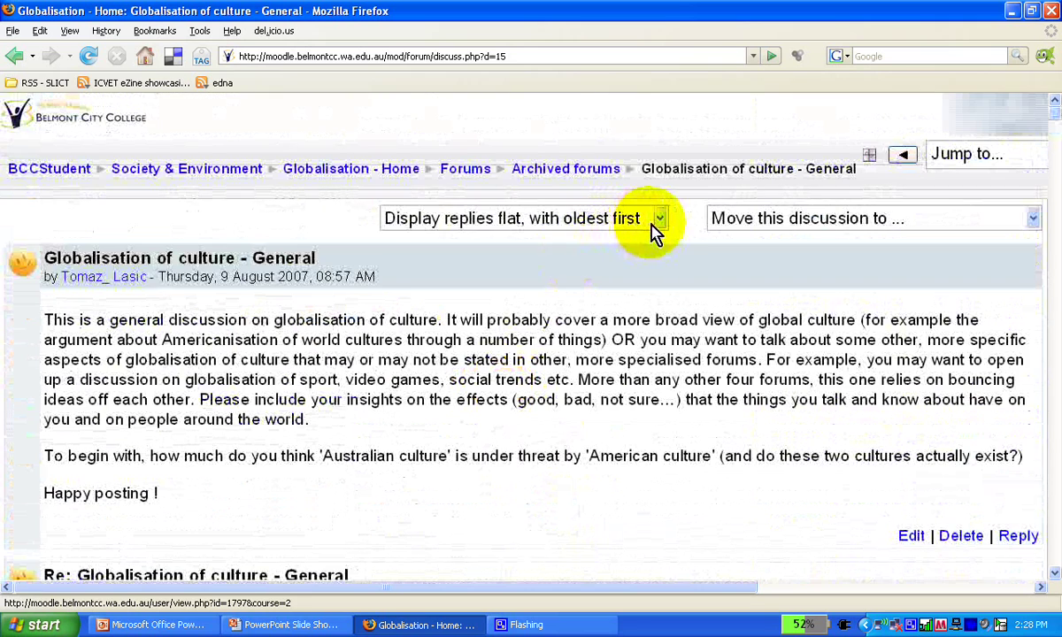
click(659, 219)
click(626, 265)
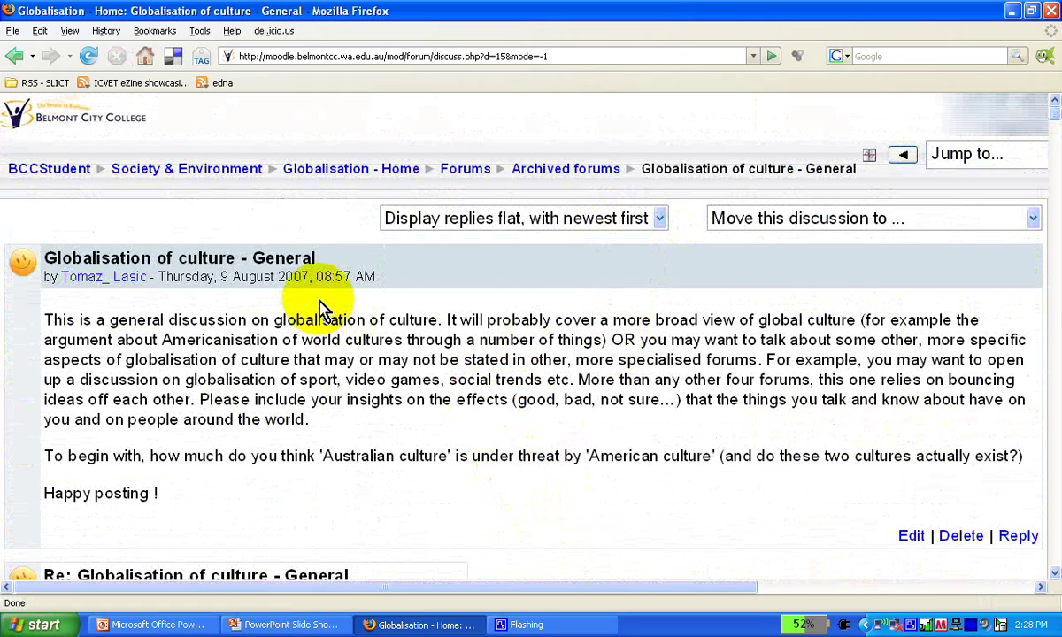
scroll(323, 312, down, 1)
scroll(323, 311, down, 3)
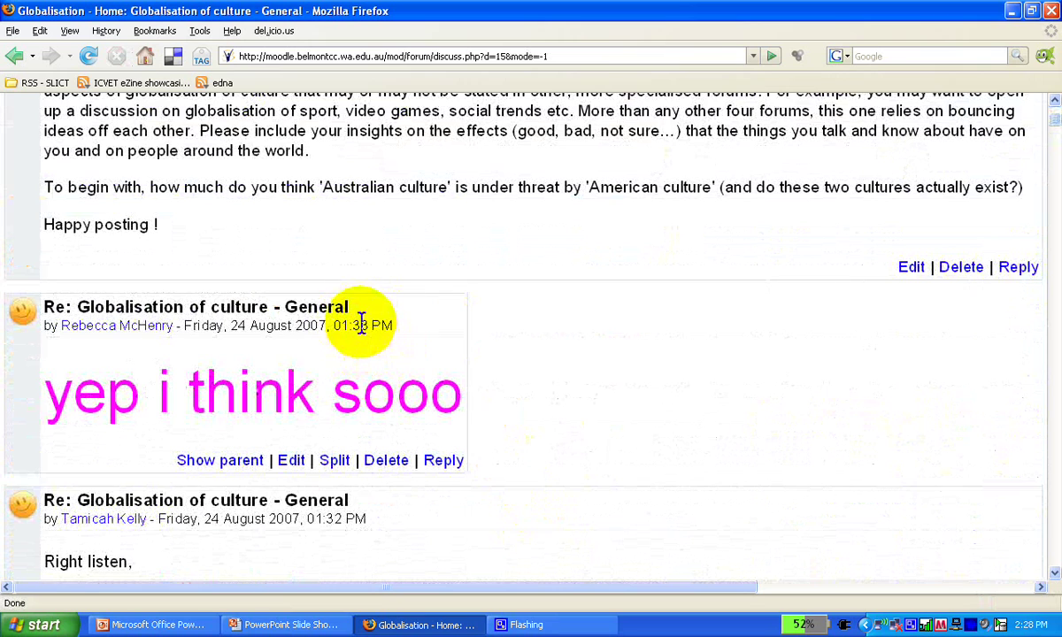
Display the discussion's replies in threaded form and examine how the reply titles are indented below the opening post
scroll(508, 456, up, 4)
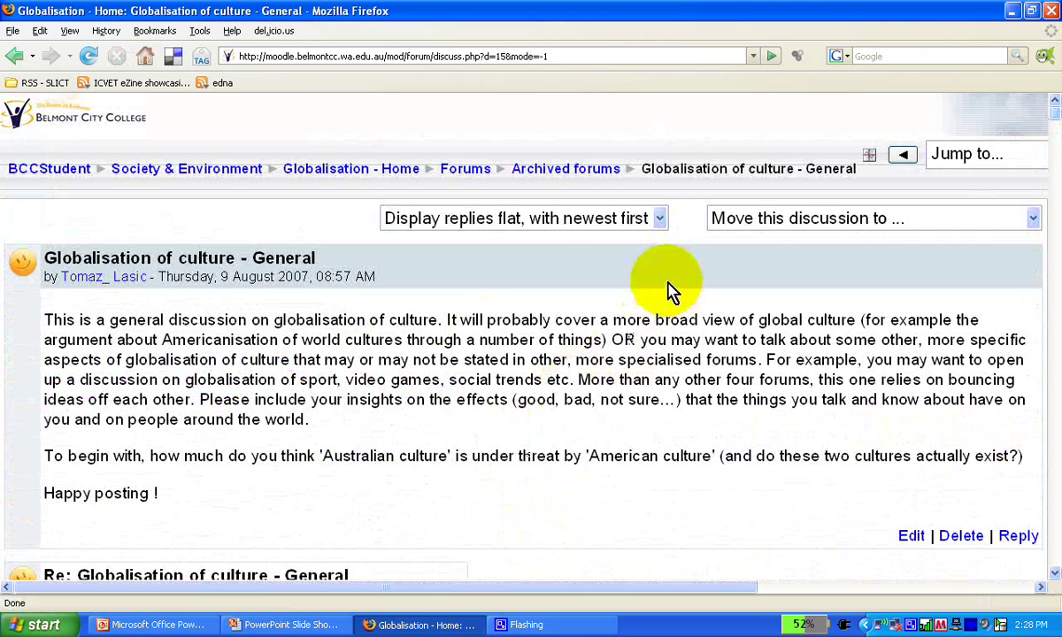
click(662, 221)
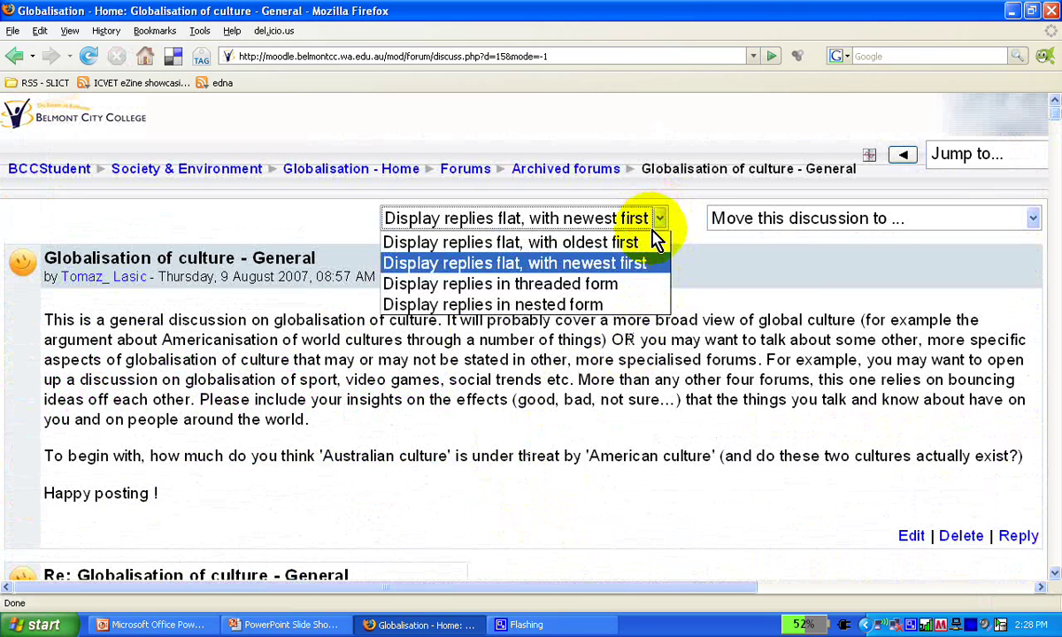
click(613, 285)
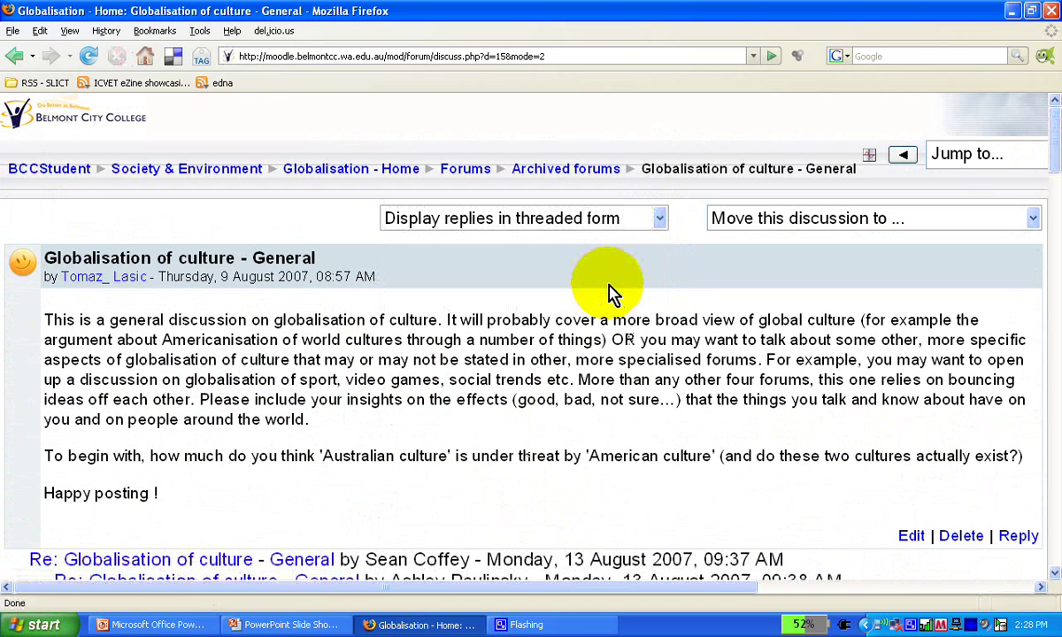
scroll(587, 406, down, 1)
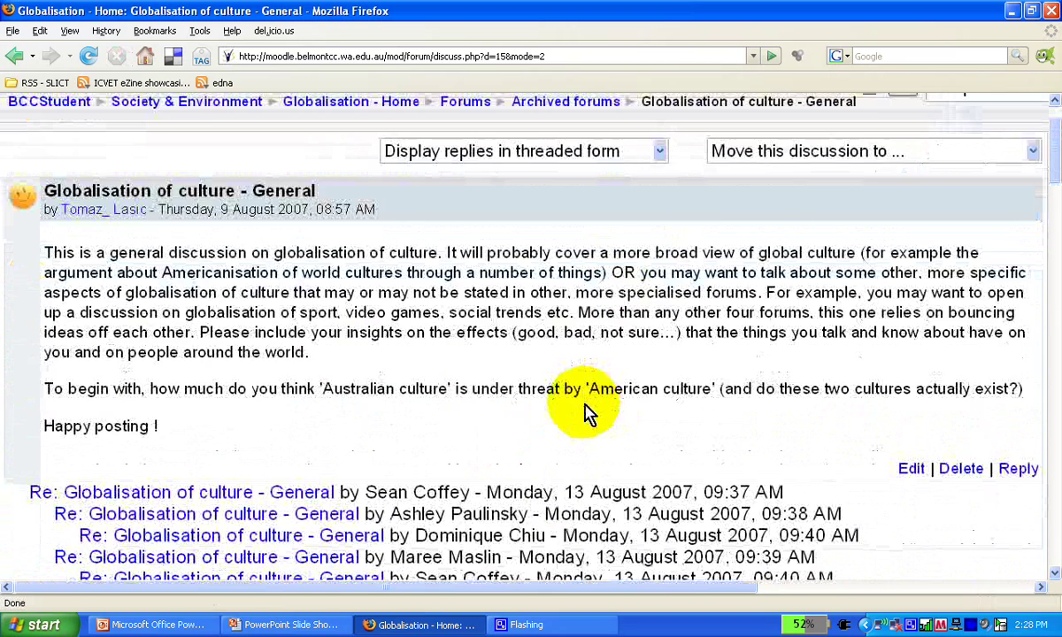
scroll(587, 415, down, 3)
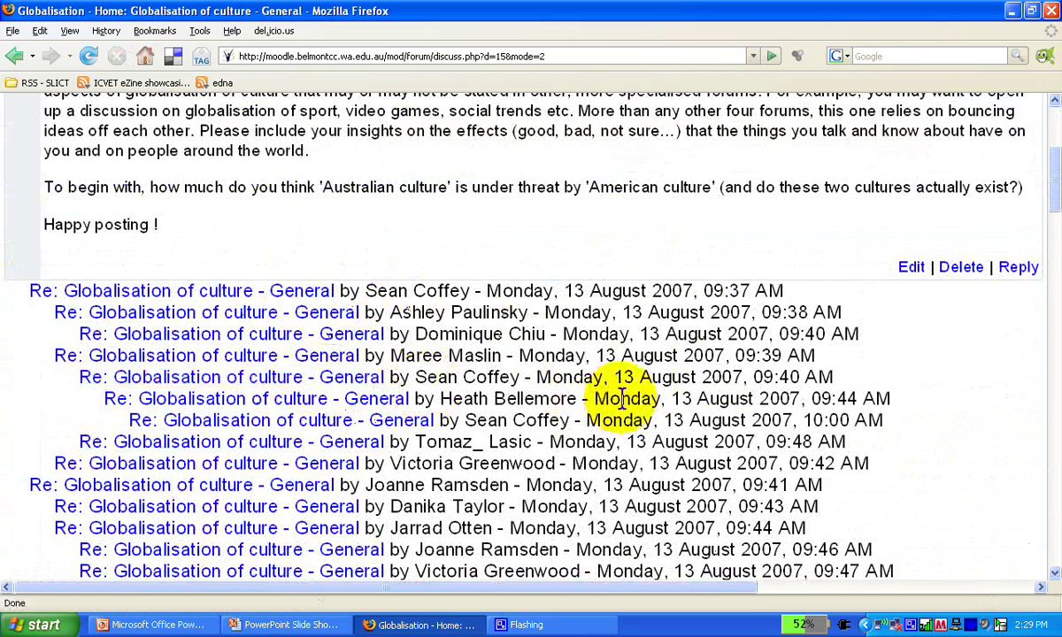
Open a single reply from the threaded list and show its parent post
scroll(623, 400, down, 1)
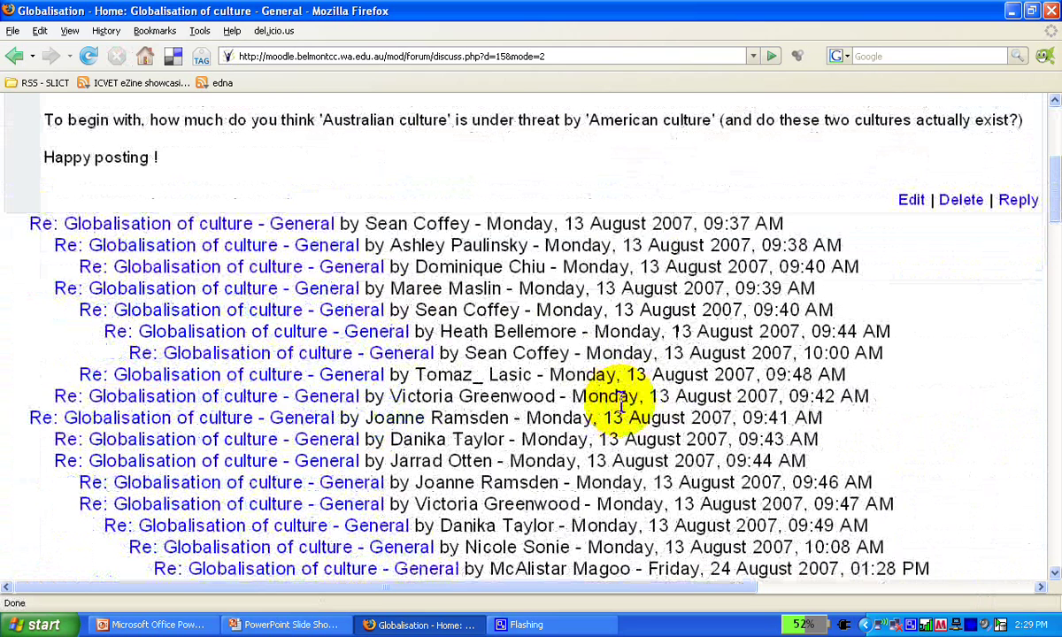
scroll(622, 400, up, 1)
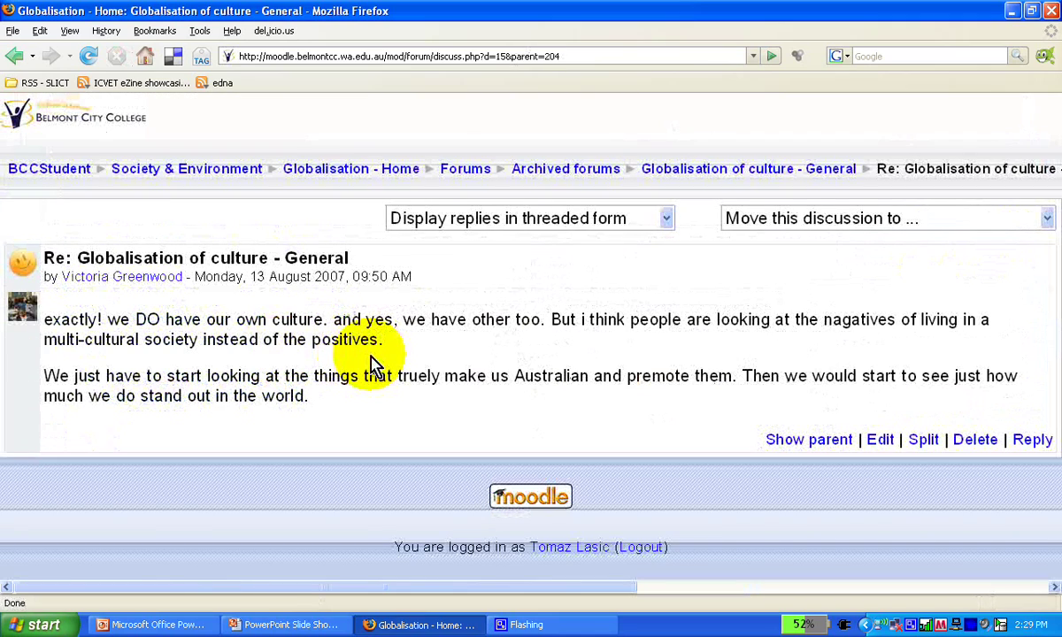
click(783, 440)
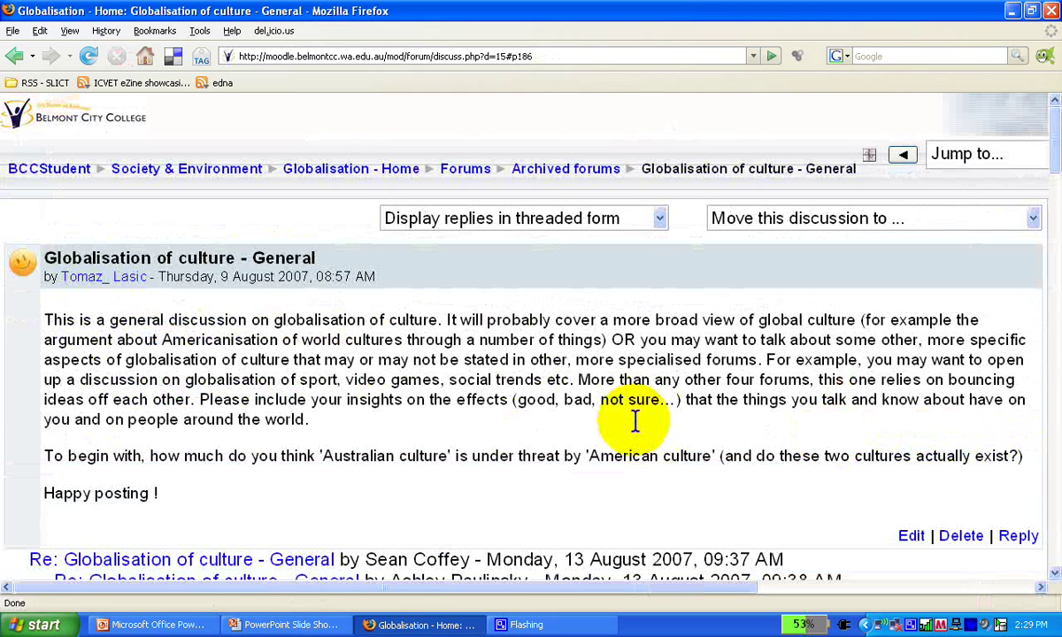
Display the discussion's replies in nested form and examine how full replies are indented beneath the posts they answer
click(659, 219)
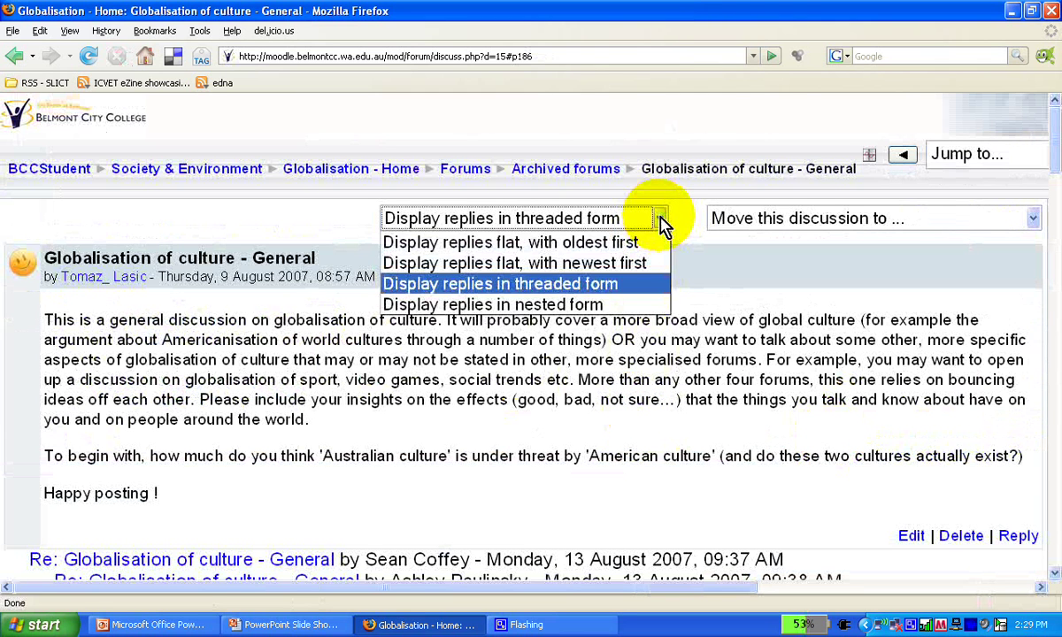
click(642, 317)
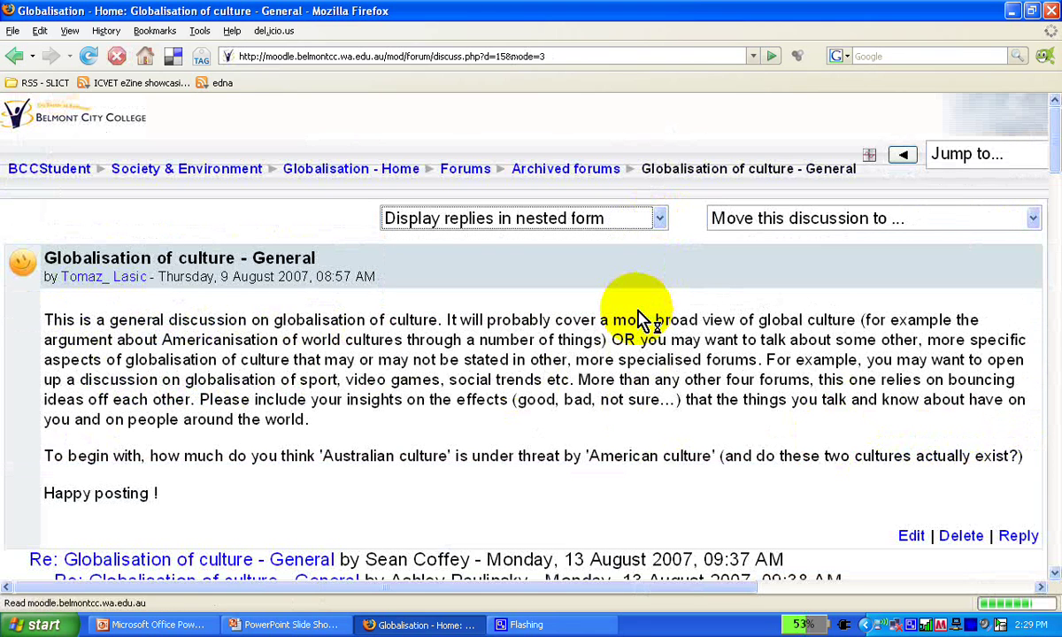
scroll(577, 429, down, 1)
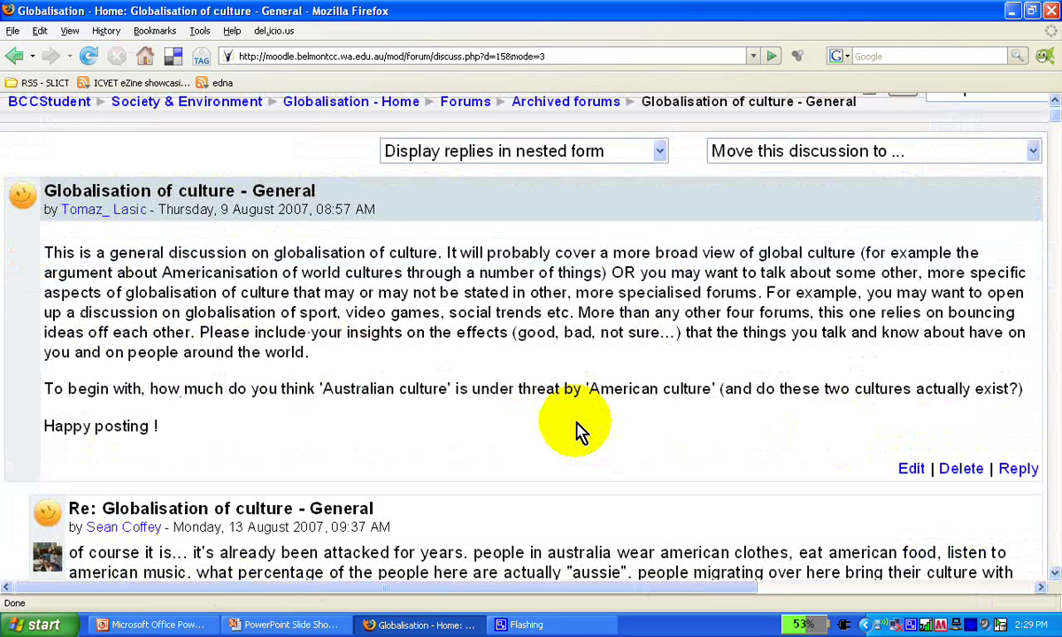
scroll(578, 432, down, 3)
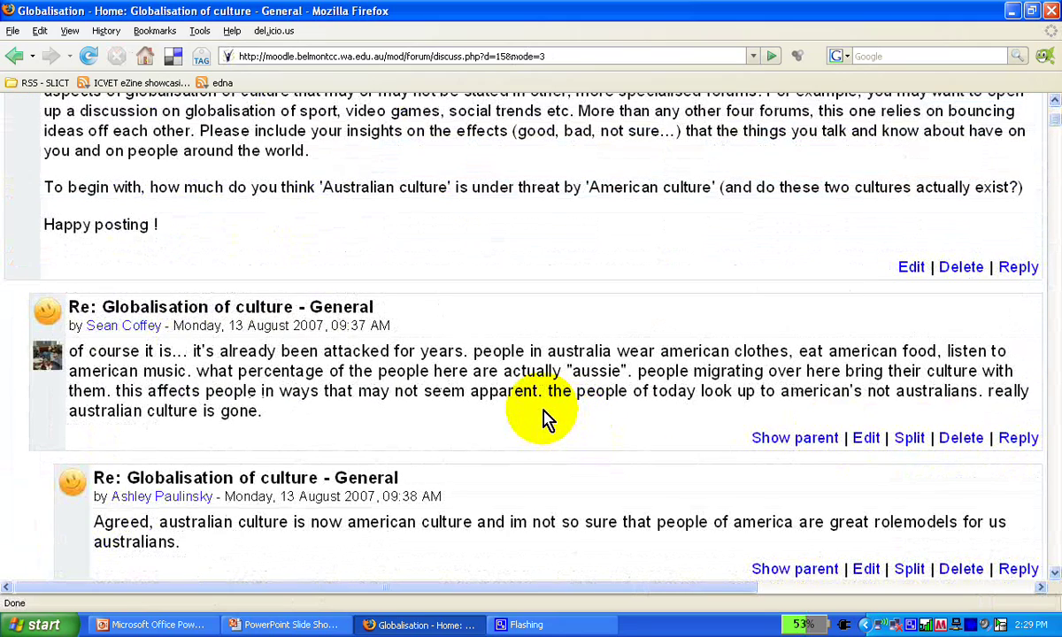
scroll(547, 423, down, 2)
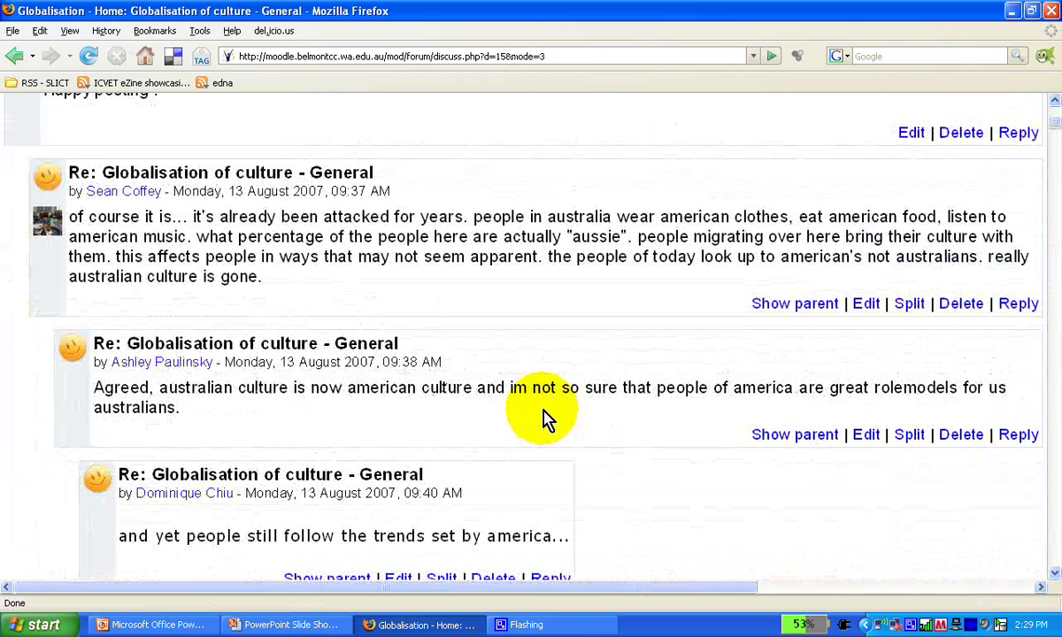
scroll(540, 414, up, 4)
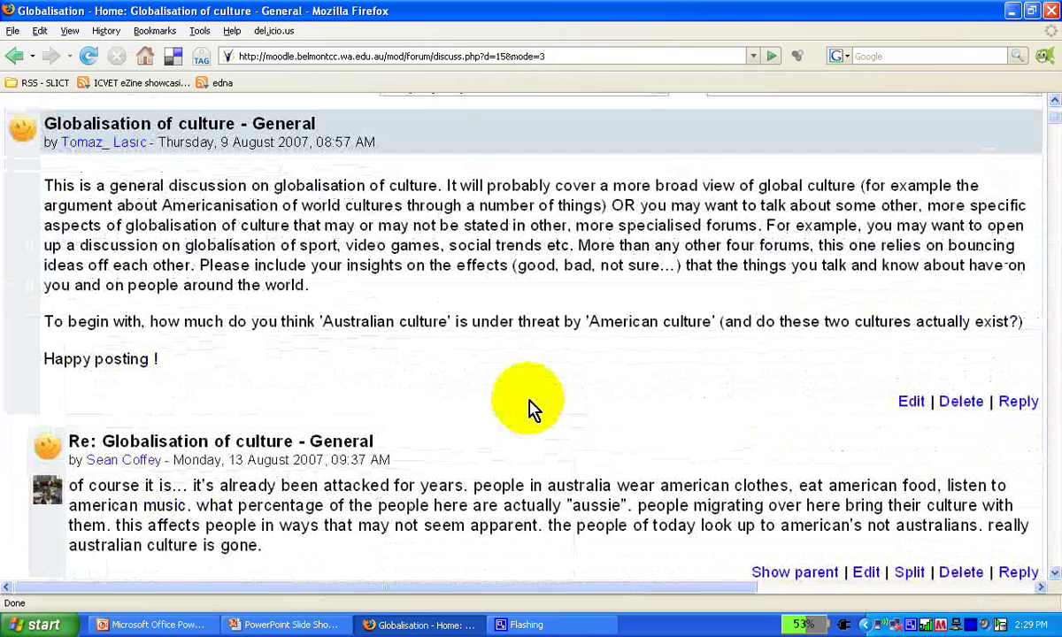
scroll(532, 409, down, 4)
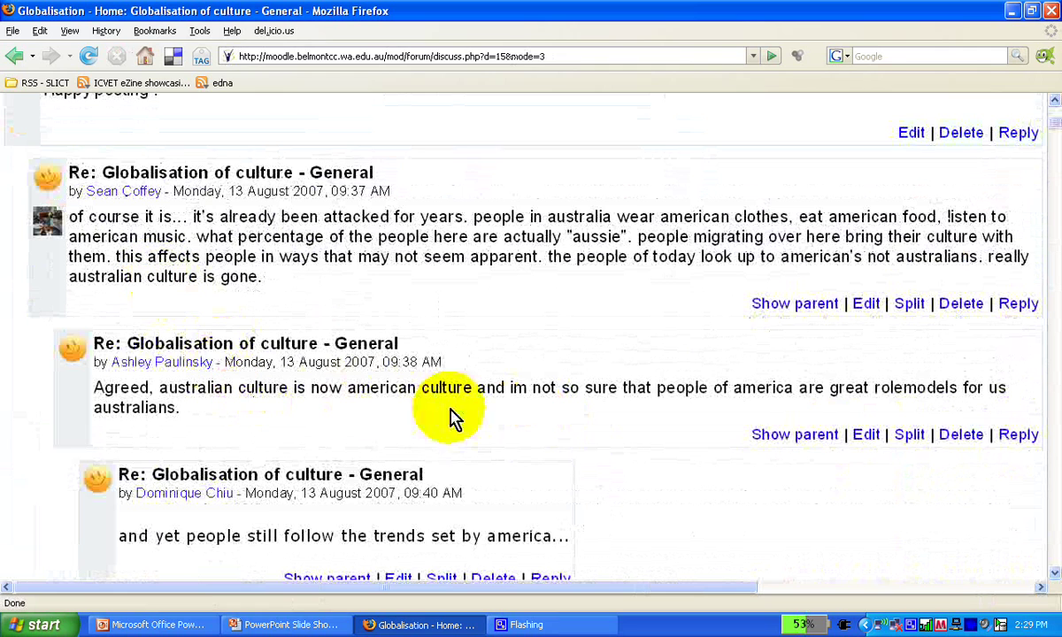
scroll(533, 413, down, 1)
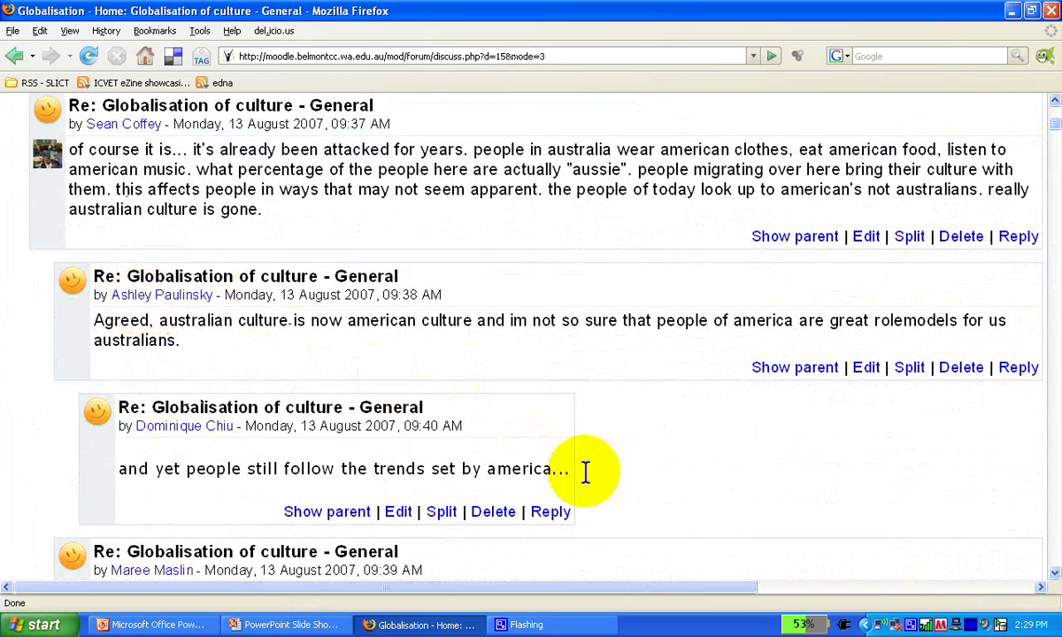
Open the profile of the student who wrote the first reply and list all of that student's forum posts
scroll(579, 473, up, 5)
scroll(579, 473, up, 1)
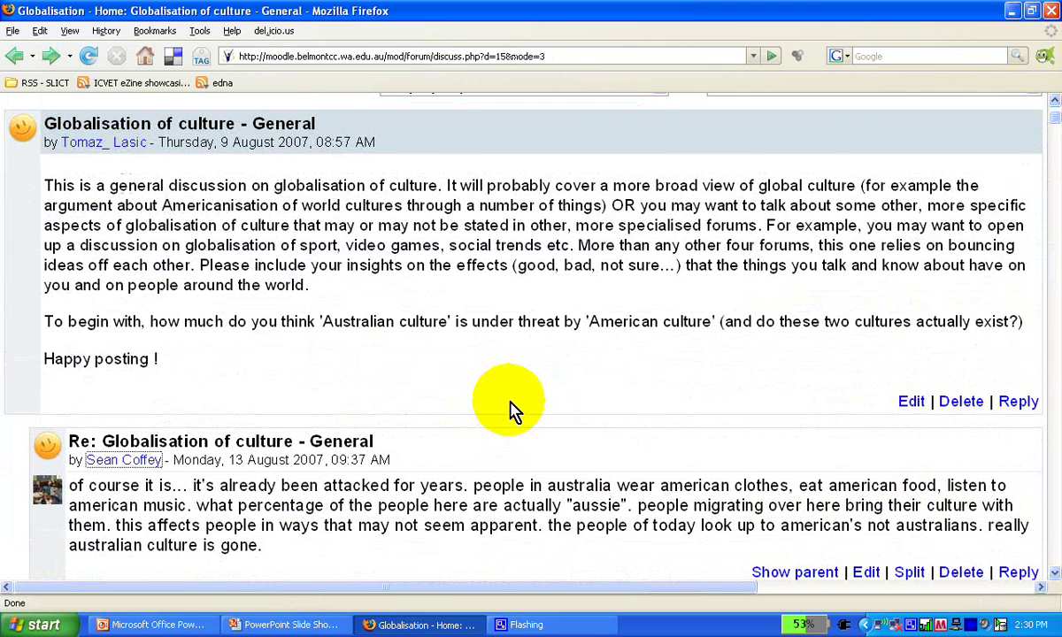
scroll(513, 407, down, 2)
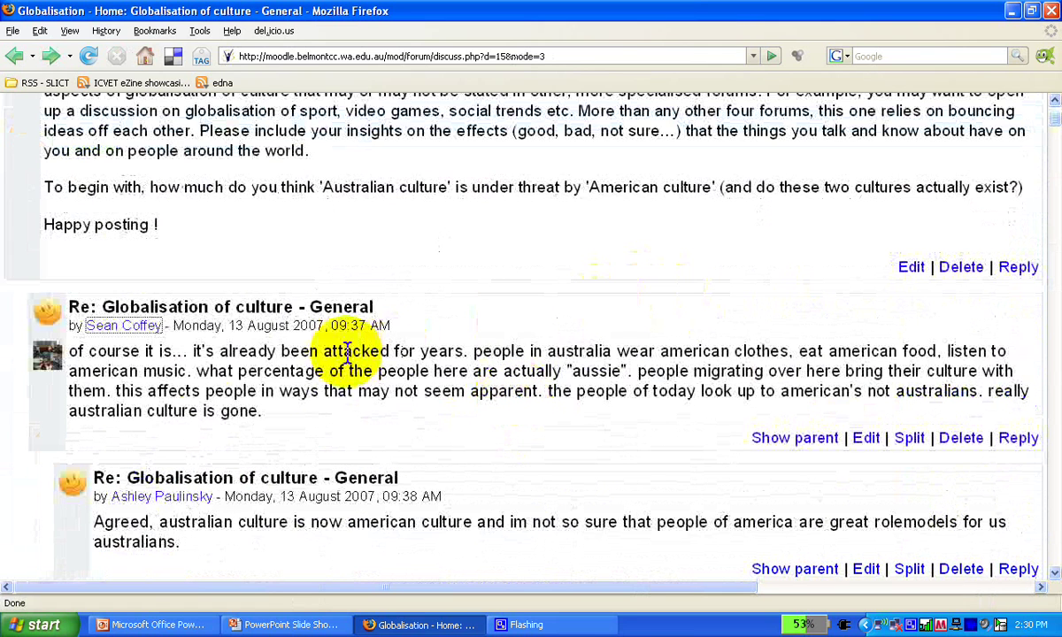
click(129, 327)
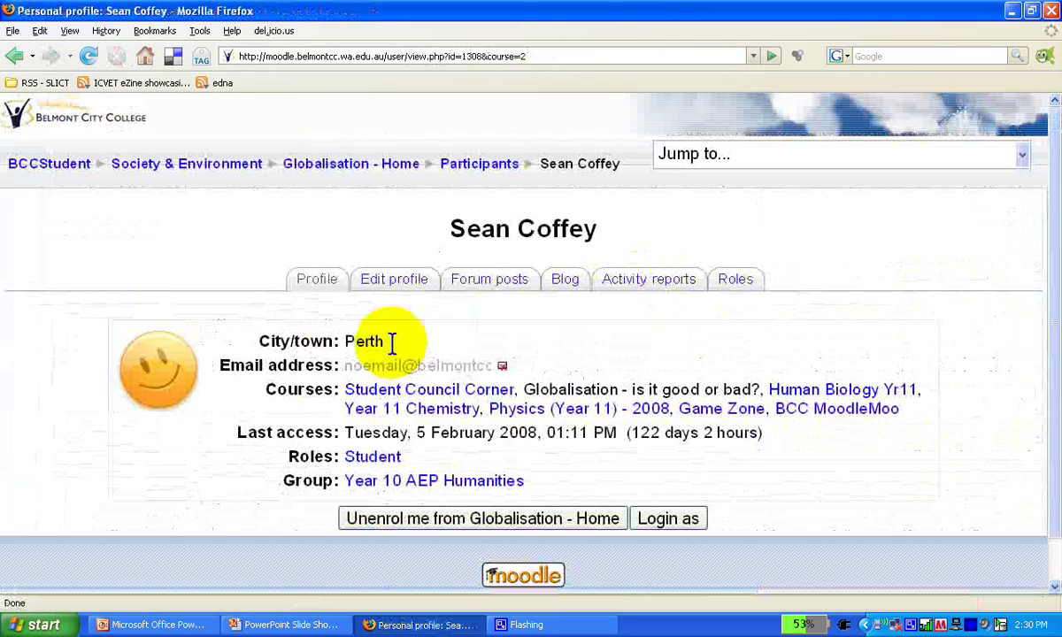
click(491, 285)
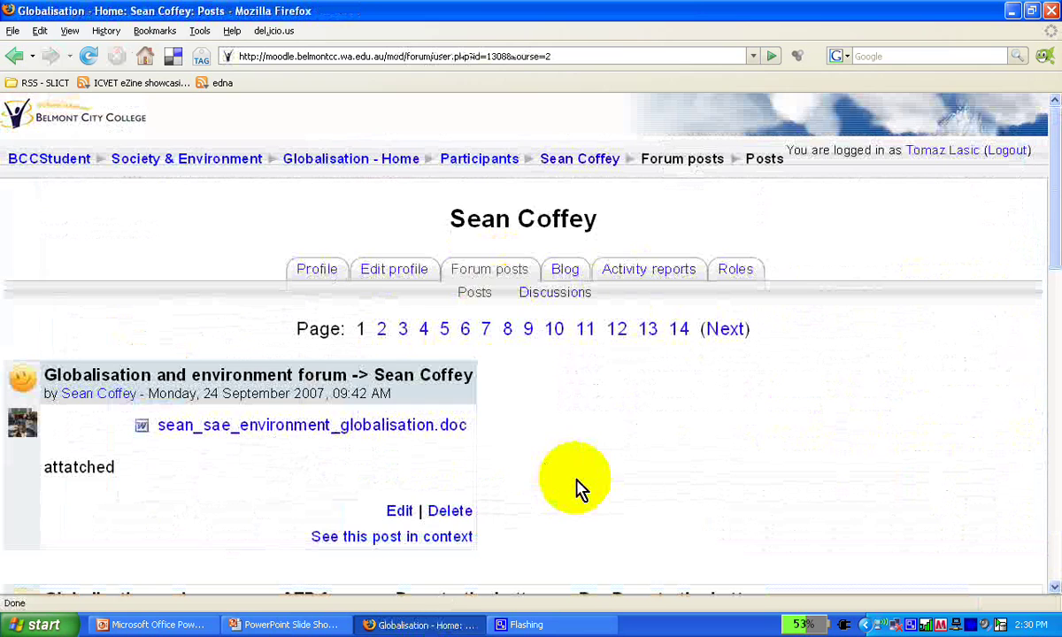
Examine the student's forum posts, including the forum and discussion path in the Race to the bottom post's title
scroll(575, 485, down, 5)
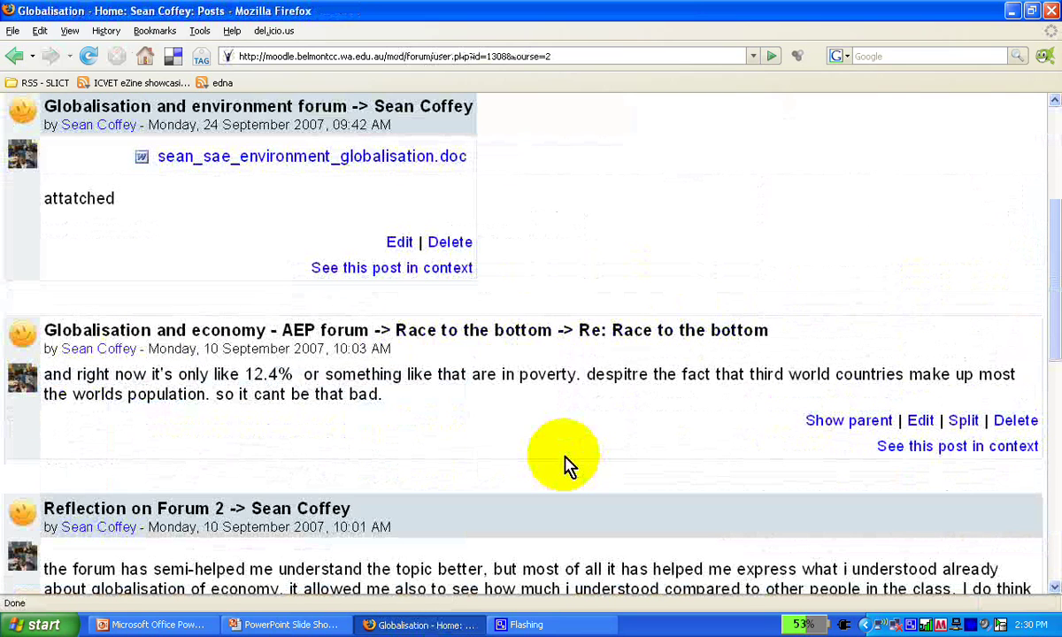
scroll(566, 465, down, 1)
drag(391, 263, 550, 333)
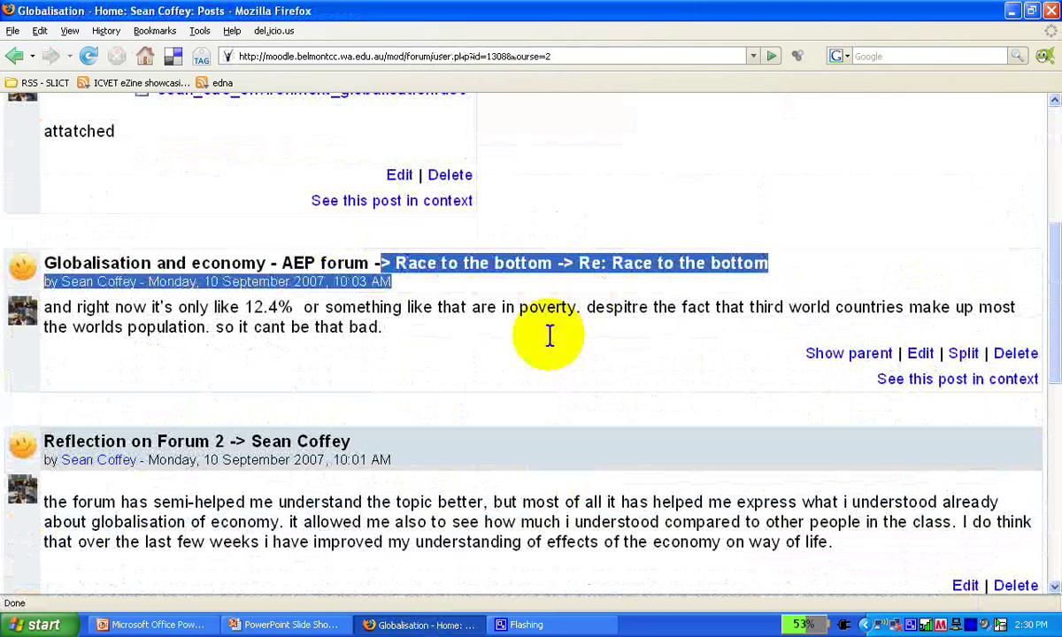
click(521, 379)
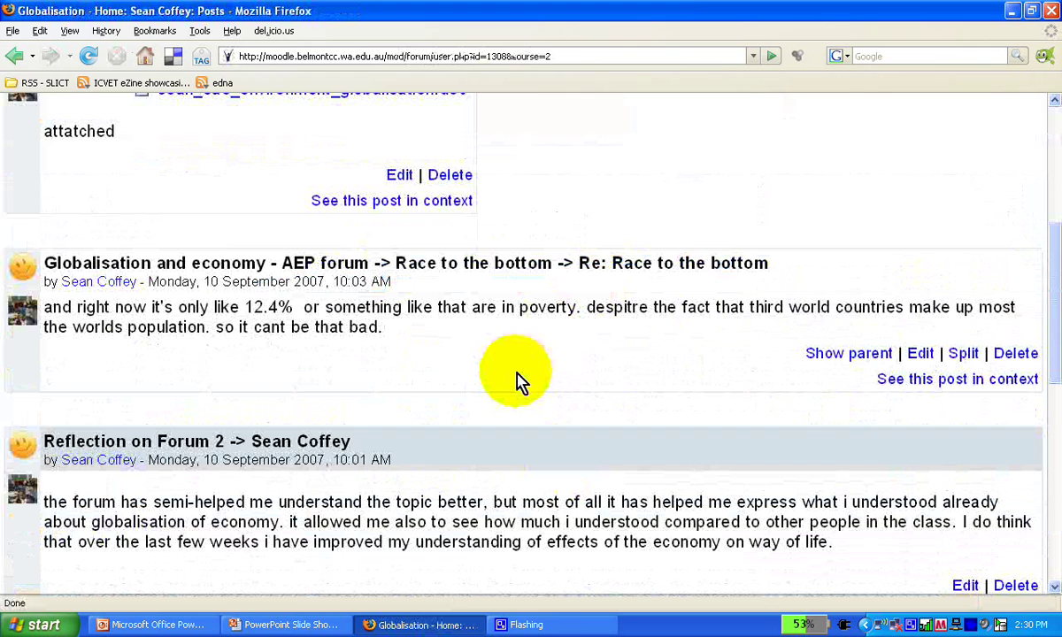
scroll(520, 379, down, 5)
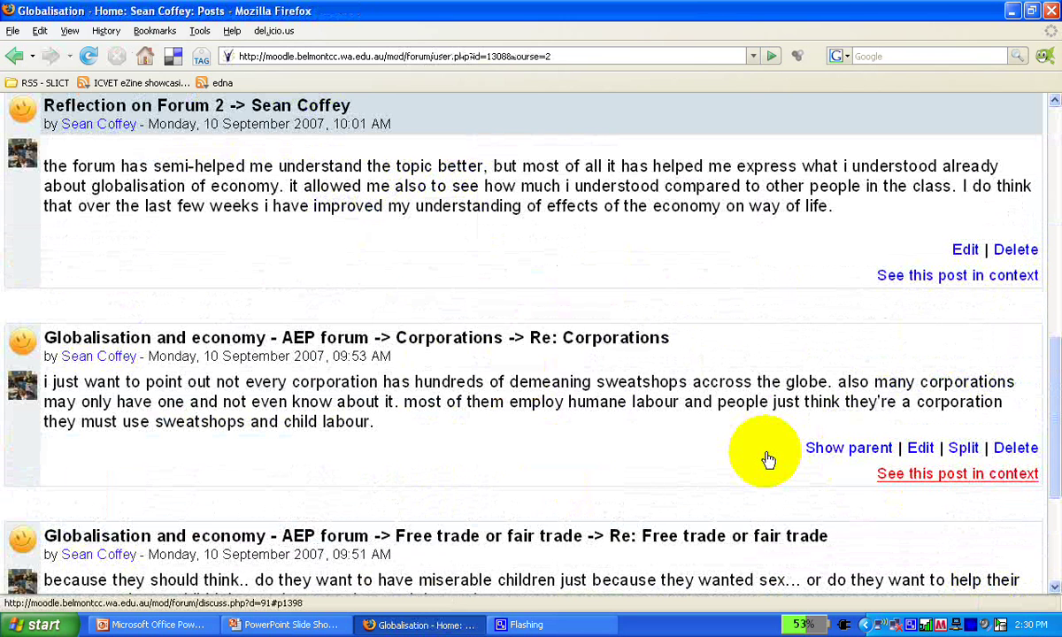
Return to the BCC MoodleMoo course page and open the Water use forum
scroll(574, 417, up, 5)
scroll(574, 416, up, 4)
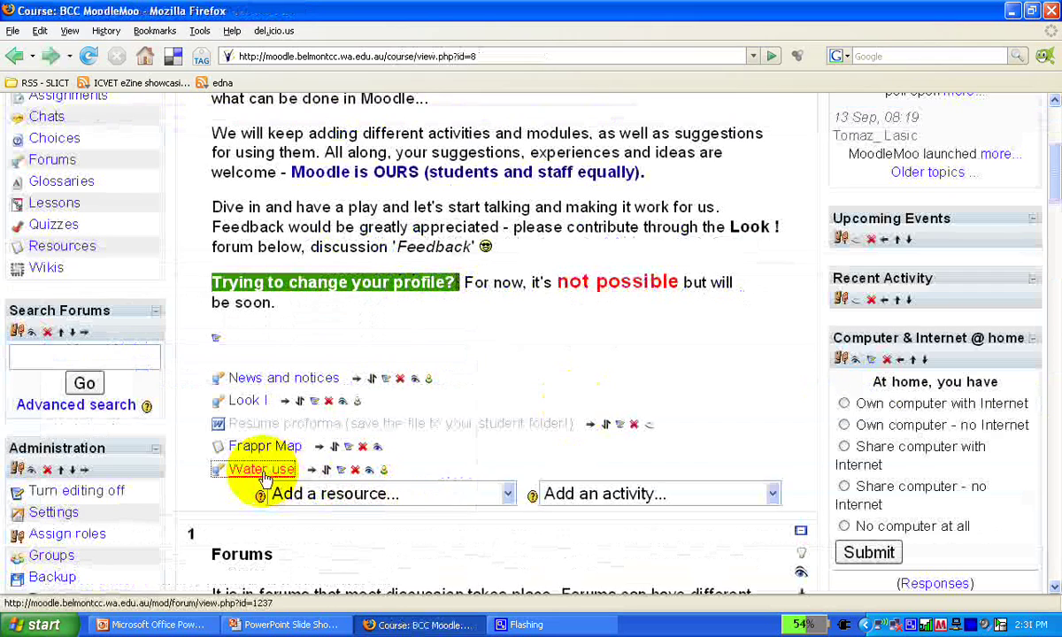
click(263, 471)
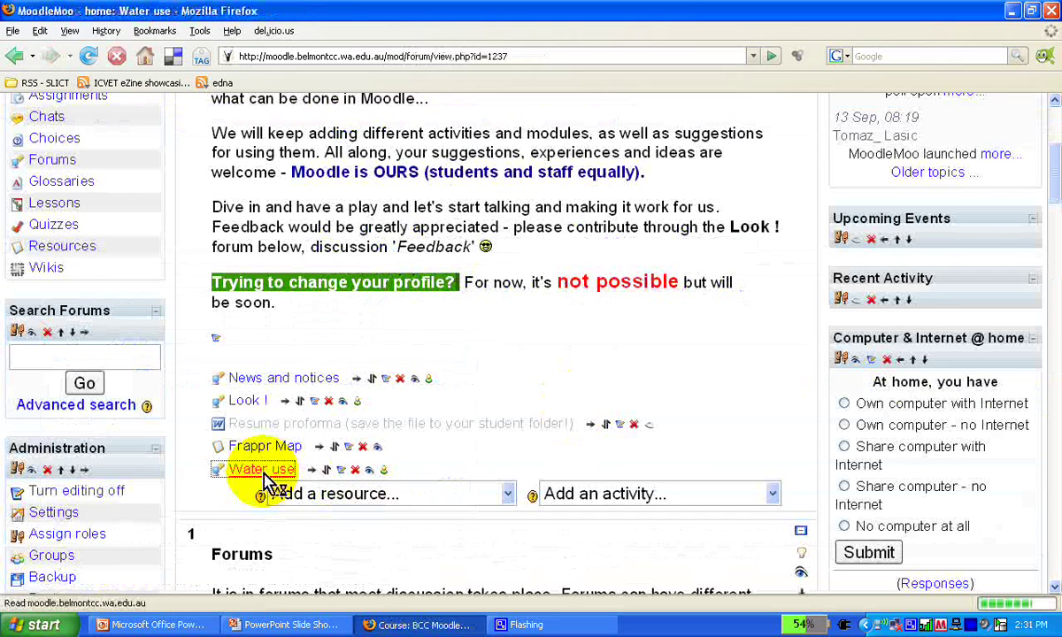